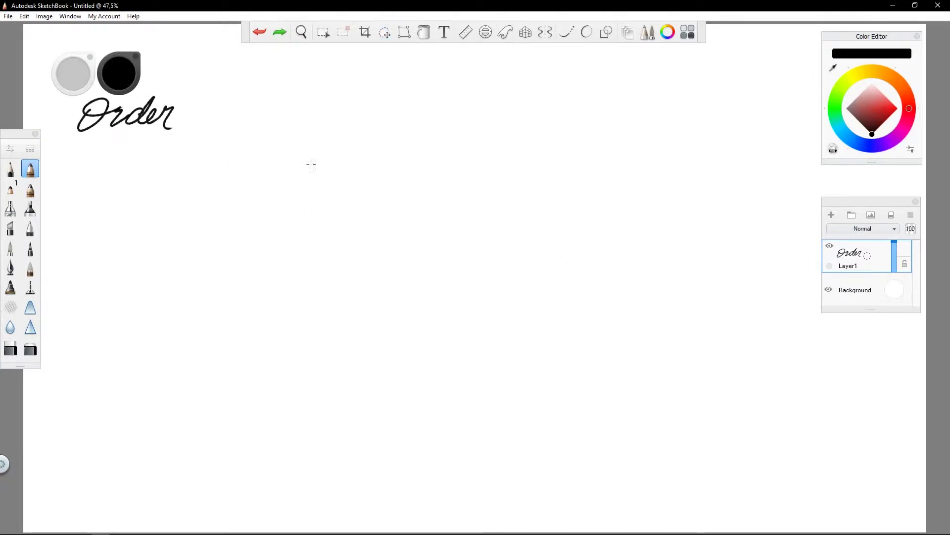
# Sketch a large cursive Order mid-canvas, redrawing the big O with a long tail.
pyautogui.moveTo(282, 201)
pyautogui.mouseDown()
pyautogui.moveTo(354, 140)
pyautogui.moveTo(378, 159)
pyautogui.moveTo(378, 203)
pyautogui.mouseUp()
pyautogui.moveTo(303, 141); pyautogui.dragTo(307, 160)
pyautogui.hotkey('ctrl', 'z')
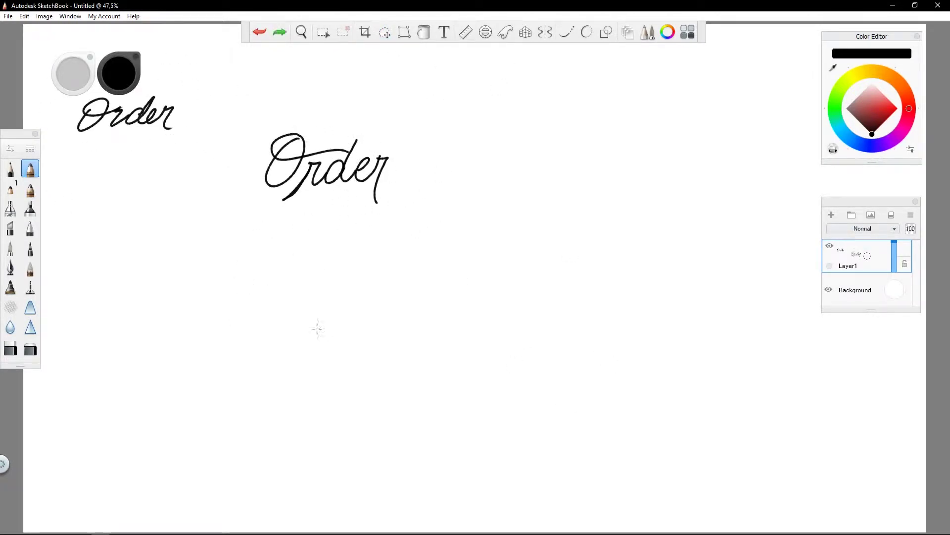
pyautogui.moveTo(274, 248); pyautogui.dragTo(351, 255)
pyautogui.moveTo(285, 280); pyautogui.dragTo(275, 280)
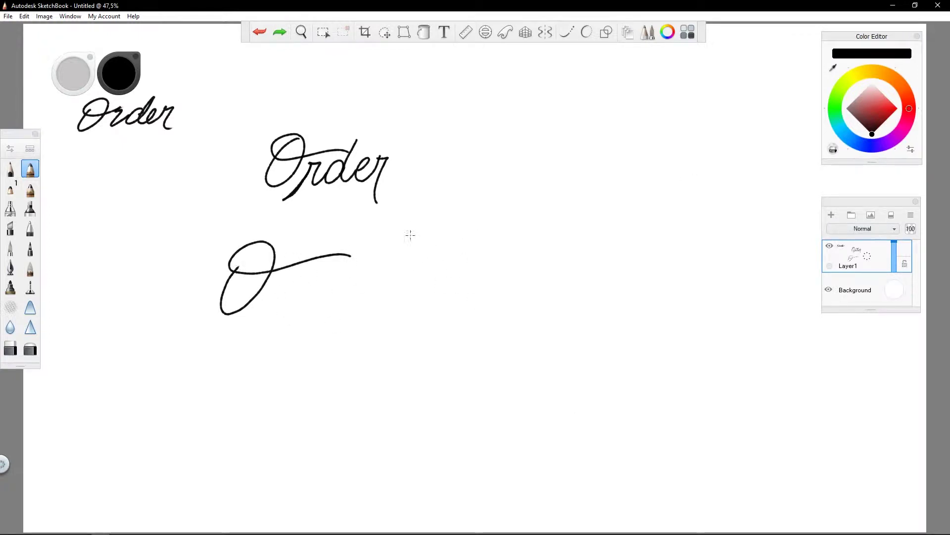
# Sketch a smaller cursive Order to the right, redoing the r and e, with an underline.
pyautogui.moveTo(409, 243); pyautogui.dragTo(479, 236)
pyautogui.hotkey('ctrl', 'z')
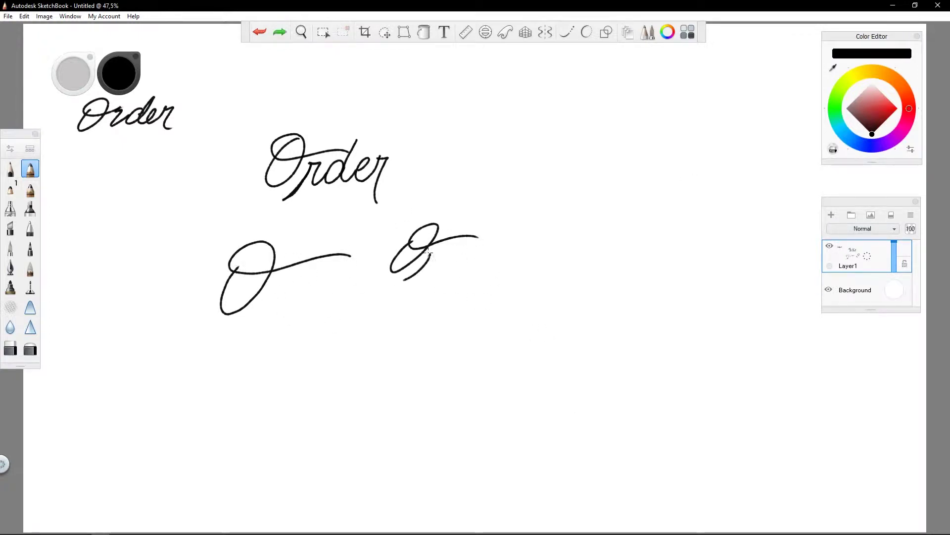
pyautogui.moveTo(424, 258)
pyautogui.mouseDown()
pyautogui.moveTo(463, 272)
pyautogui.moveTo(501, 259)
pyautogui.moveTo(479, 257)
pyautogui.moveTo(495, 280)
pyautogui.mouseUp()
pyautogui.hotkey('ctrl', 'z')
pyautogui.moveTo(422, 286); pyautogui.dragTo(473, 281)
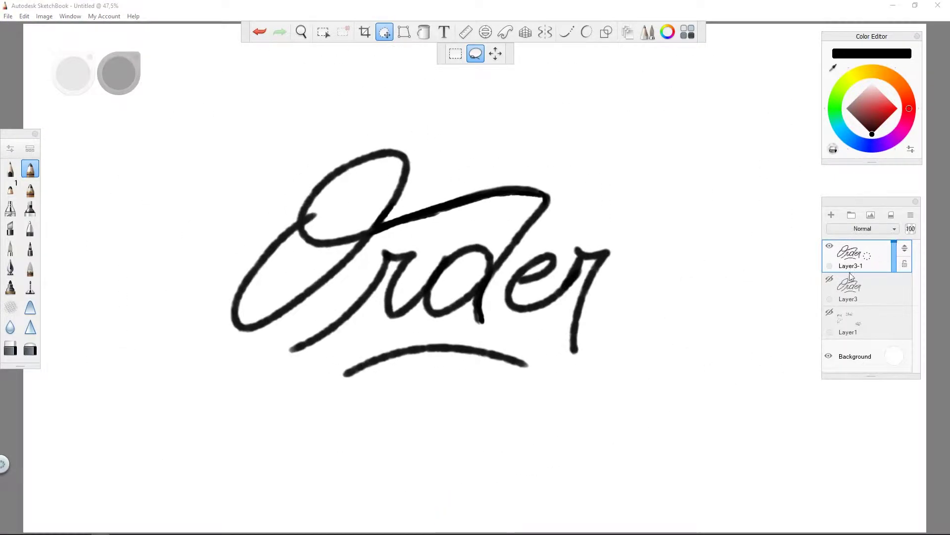
# Trace black outlines around the thickened grey O and onward across the Order script.
pyautogui.moveTo(309, 227); pyautogui.dragTo(239, 318)
pyautogui.moveTo(292, 207)
pyautogui.mouseDown()
pyautogui.moveTo(231, 279)
pyautogui.moveTo(409, 183)
pyautogui.moveTo(297, 205)
pyautogui.moveTo(394, 158)
pyautogui.moveTo(332, 240)
pyautogui.moveTo(506, 182)
pyautogui.mouseUp()
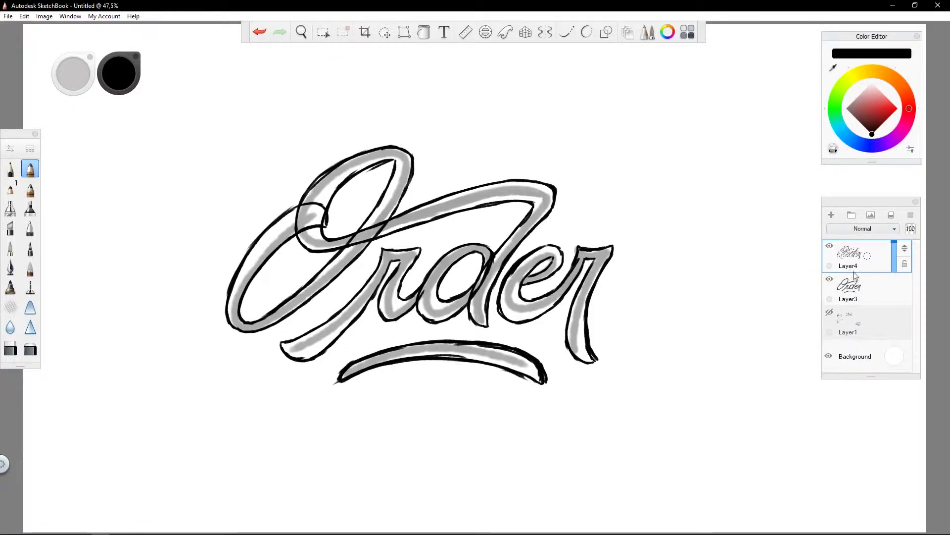
# Duplicate the outline layer at 31% opacity and trace the O's top loop and crossbar on a new layer.
pyautogui.hotkey('ctrl', 'd')
pyautogui.moveTo(894, 243); pyautogui.dragTo(894, 262)
pyautogui.hotkey('ctrl', 'shift', 'n')
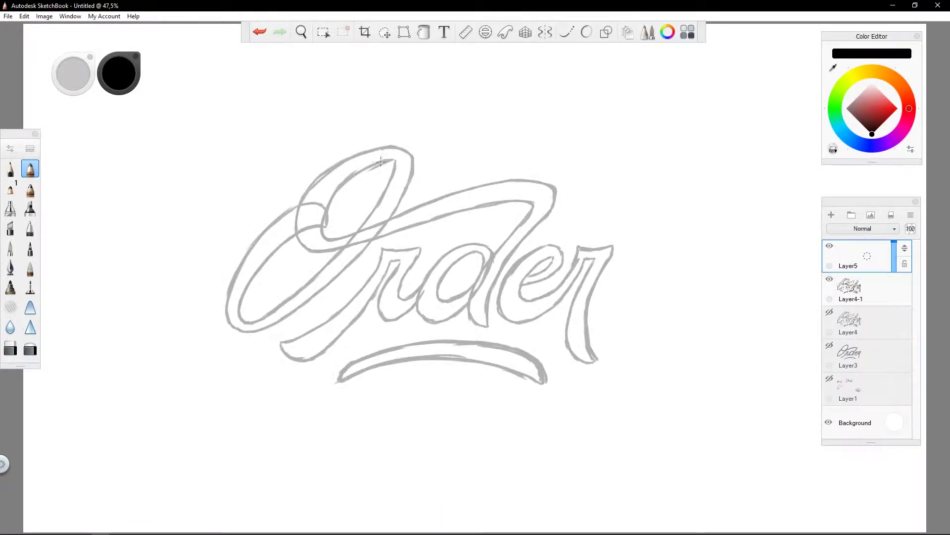
pyautogui.moveTo(392, 160)
pyautogui.mouseDown()
pyautogui.moveTo(560, 190)
pyautogui.moveTo(369, 220)
pyautogui.mouseUp()
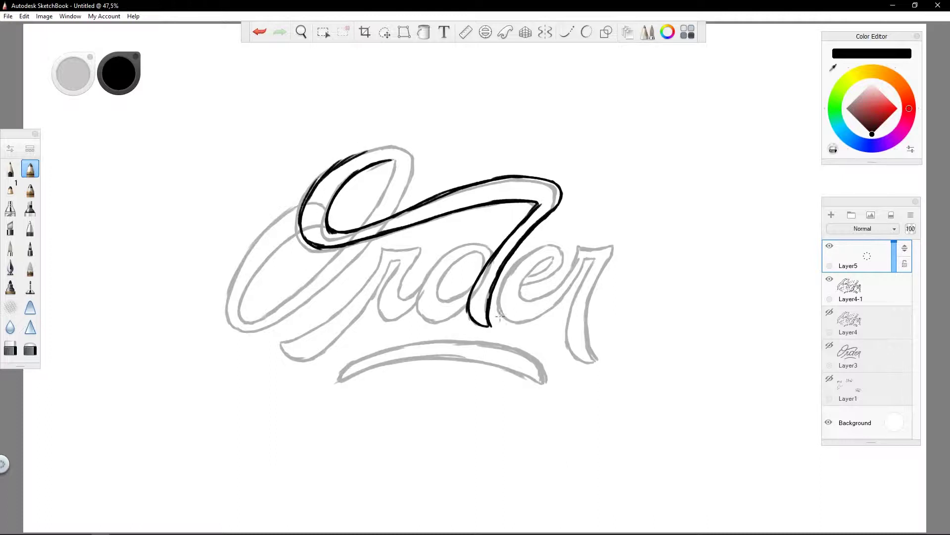
pyautogui.moveTo(262, 264); pyautogui.dragTo(286, 299)
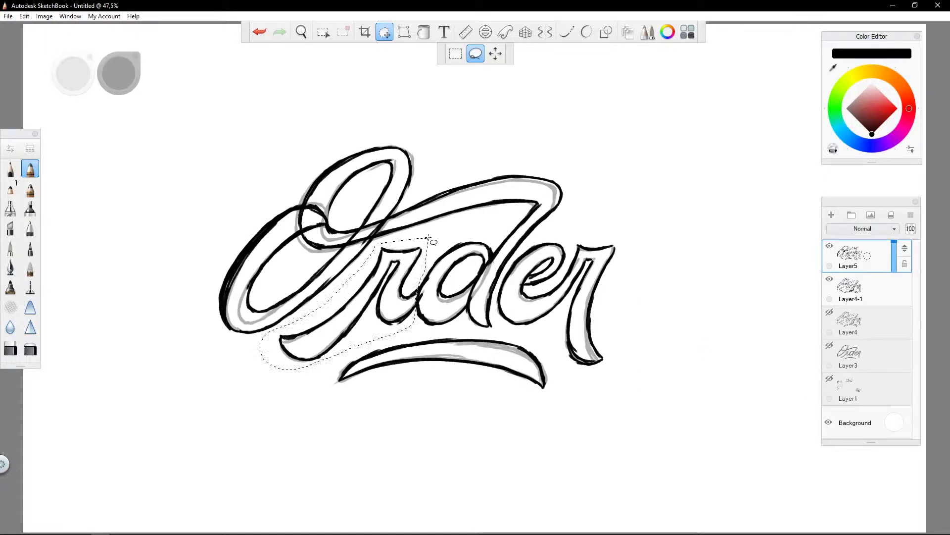
# Refine the r and O tail, shift the O's left part, hide the guide, and ink the O.
pyautogui.moveTo(424, 248); pyautogui.dragTo(414, 292)
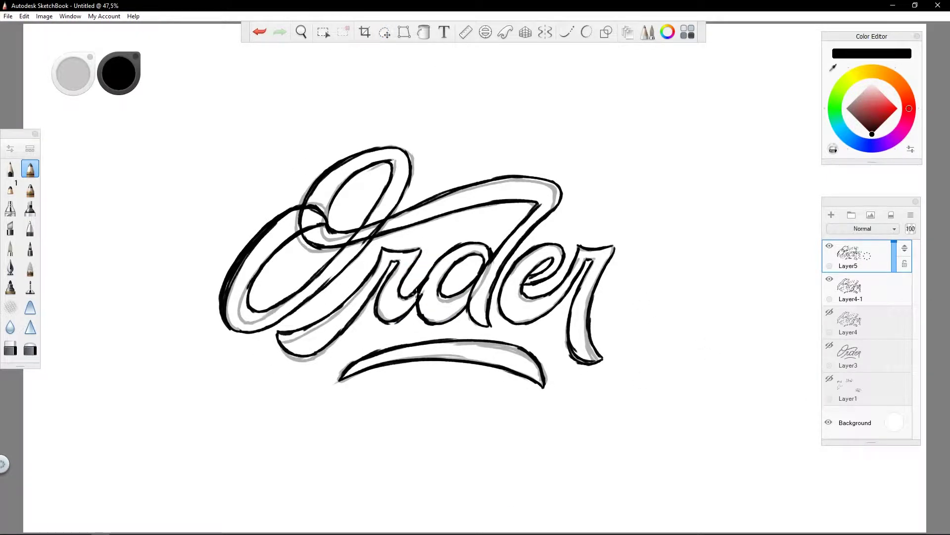
pyautogui.moveTo(302, 203); pyautogui.dragTo(297, 322)
pyautogui.moveTo(257, 267); pyautogui.dragTo(264, 271)
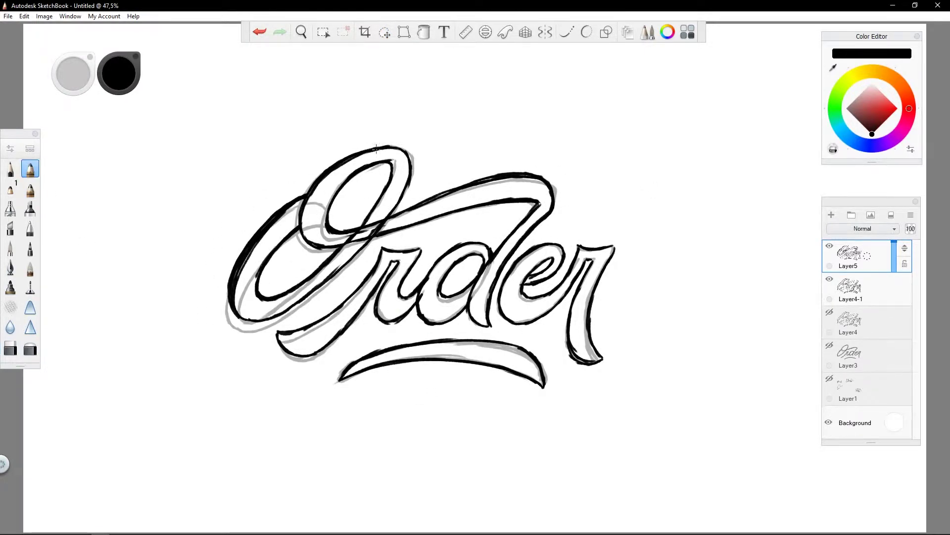
pyautogui.moveTo(258, 295); pyautogui.dragTo(338, 246)
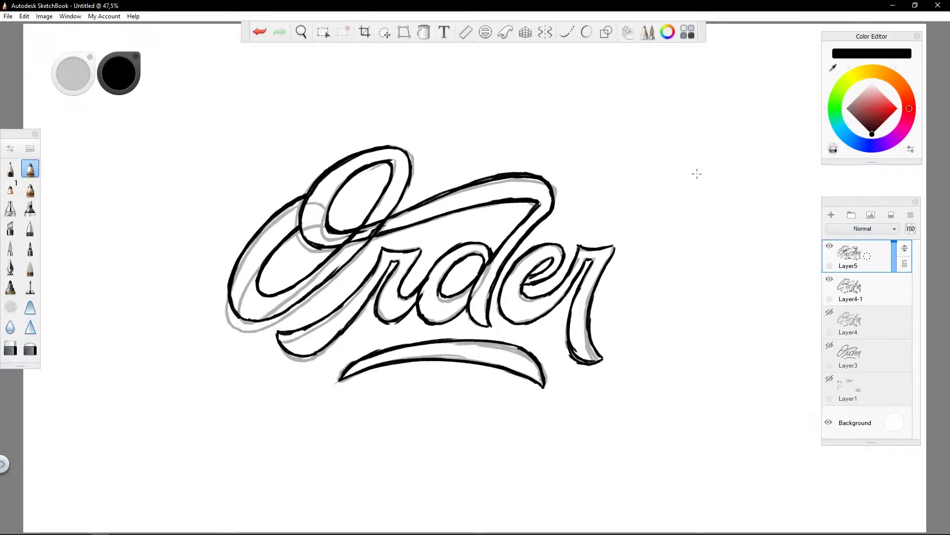
pyautogui.click(829, 279)
pyautogui.moveTo(235, 292); pyautogui.dragTo(285, 226)
# Fill the O, d bowl, r and underline swash with solid black marker.
pyautogui.moveTo(346, 263); pyautogui.dragTo(308, 233)
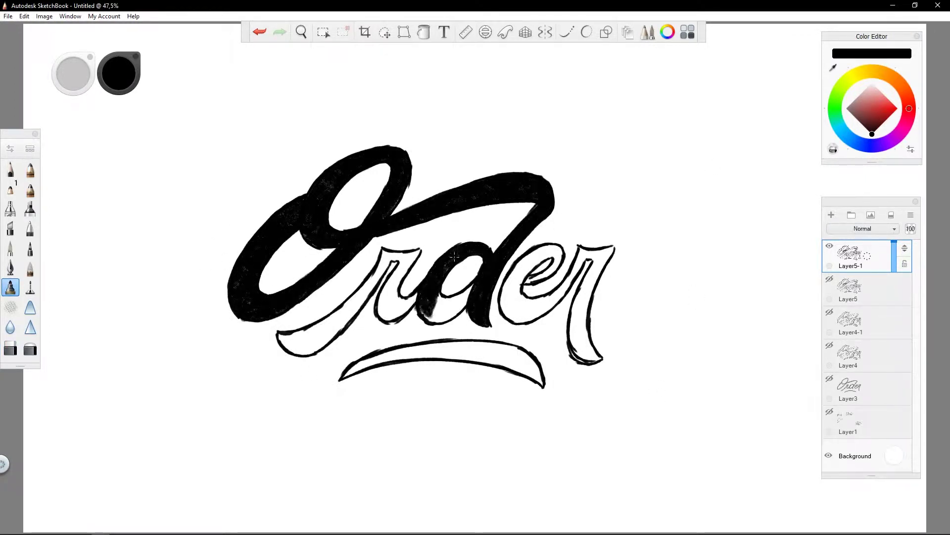
pyautogui.moveTo(454, 256); pyautogui.dragTo(378, 269)
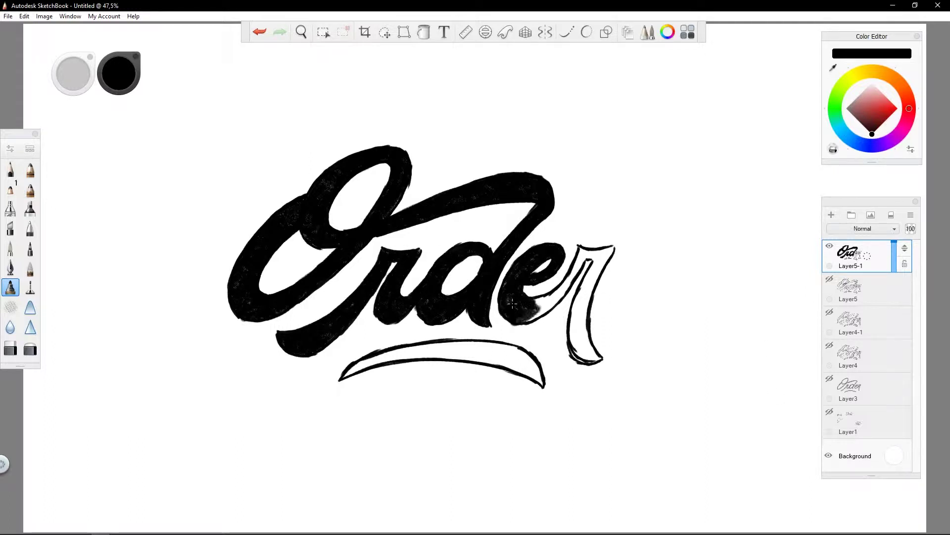
pyautogui.moveTo(598, 269); pyautogui.dragTo(585, 358)
pyautogui.moveTo(520, 354); pyautogui.dragTo(359, 367)
# Lasso and rotate the O's top downward, then erase to trim its inner edge.
pyautogui.click(385, 31)
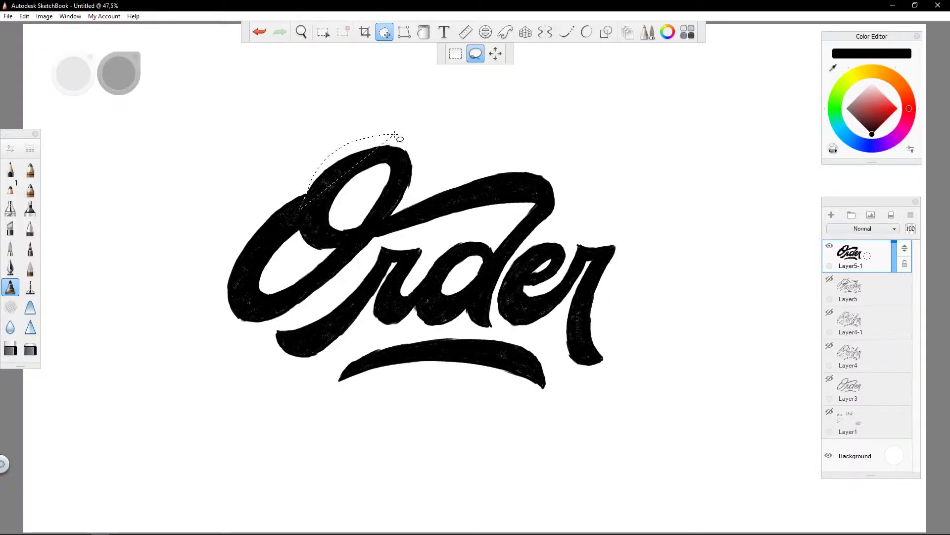
pyautogui.moveTo(322, 178); pyautogui.dragTo(414, 148)
pyautogui.moveTo(361, 191)
pyautogui.mouseDown()
pyautogui.moveTo(425, 215)
pyautogui.moveTo(267, 314)
pyautogui.moveTo(347, 235)
pyautogui.mouseUp()
pyautogui.press('b')
pyautogui.press('e')
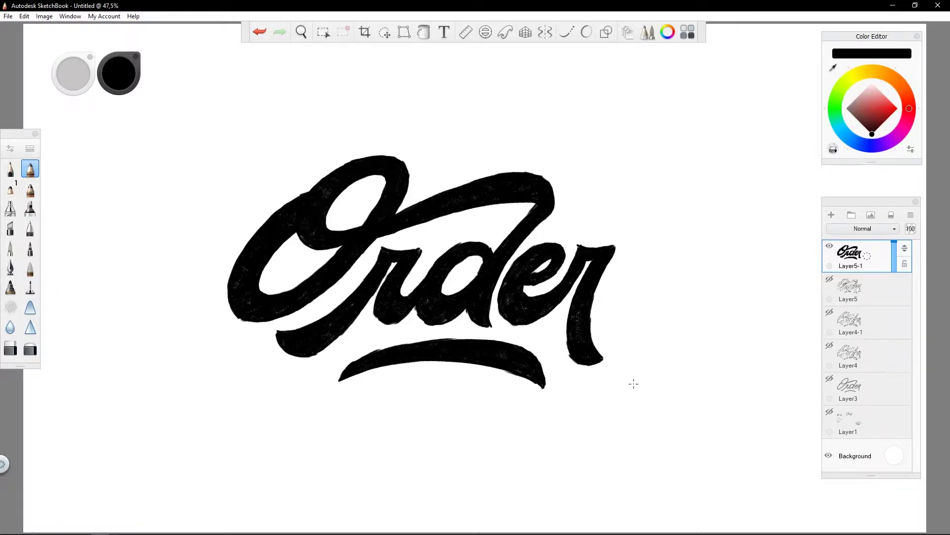
# Shift the O's lower-left swash down-left and stretch the underline swash with the Lasso.
pyautogui.press('l')
pyautogui.moveTo(357, 278); pyautogui.dragTo(287, 366)
pyautogui.moveTo(350, 328); pyautogui.dragTo(325, 332)
pyautogui.press('b')
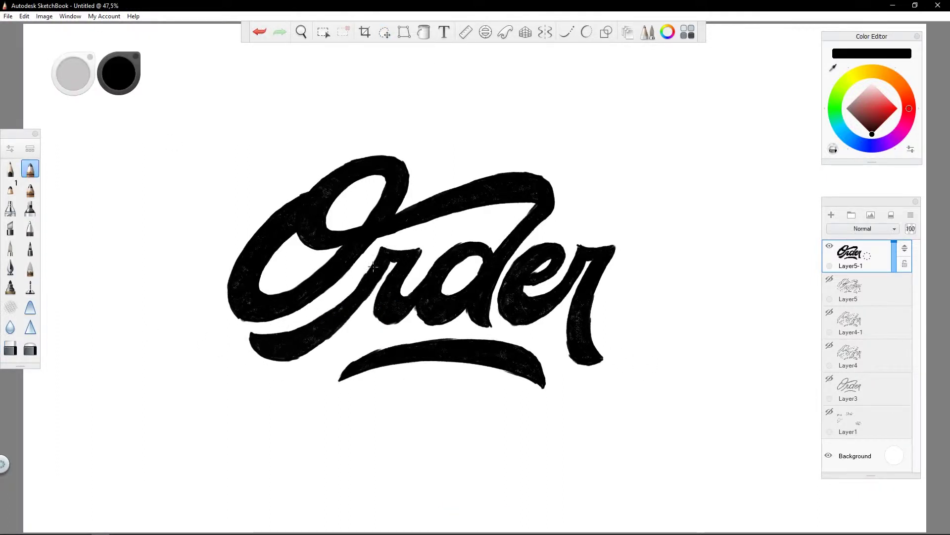
pyautogui.press('l')
pyautogui.moveTo(471, 333); pyautogui.dragTo(590, 384)
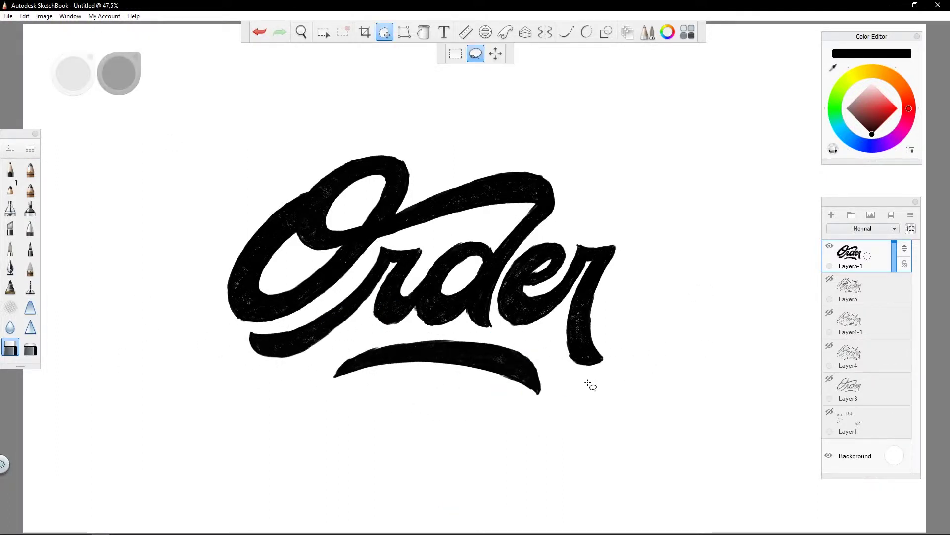
pyautogui.moveTo(649, 391); pyautogui.dragTo(610, 438)
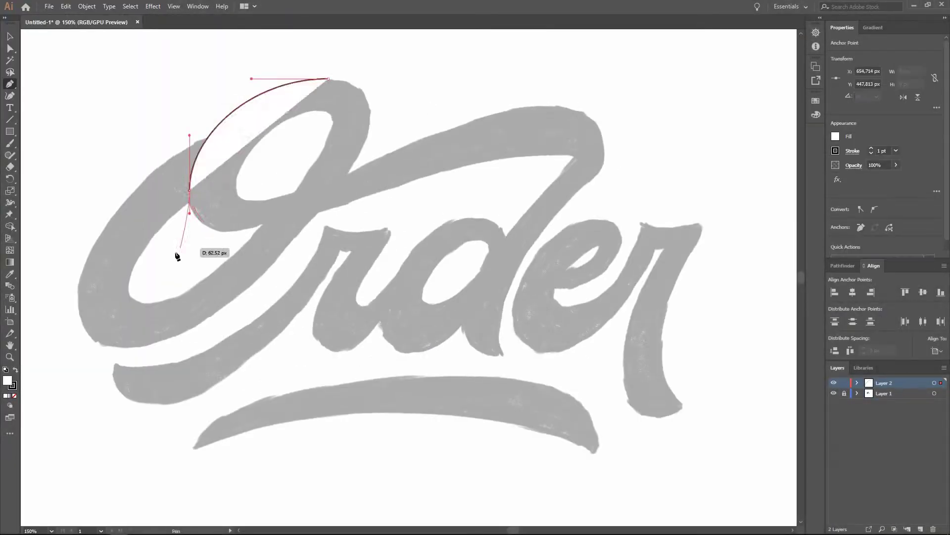
# Trace the O's outer and inner loops as a closed Pen path.
pyautogui.moveTo(221, 230); pyautogui.dragTo(683, 163)
pyautogui.moveTo(572, 156); pyautogui.dragTo(574, 170)
pyautogui.moveTo(486, 347); pyautogui.dragTo(492, 356)
pyautogui.scroll(3, 463, 272)
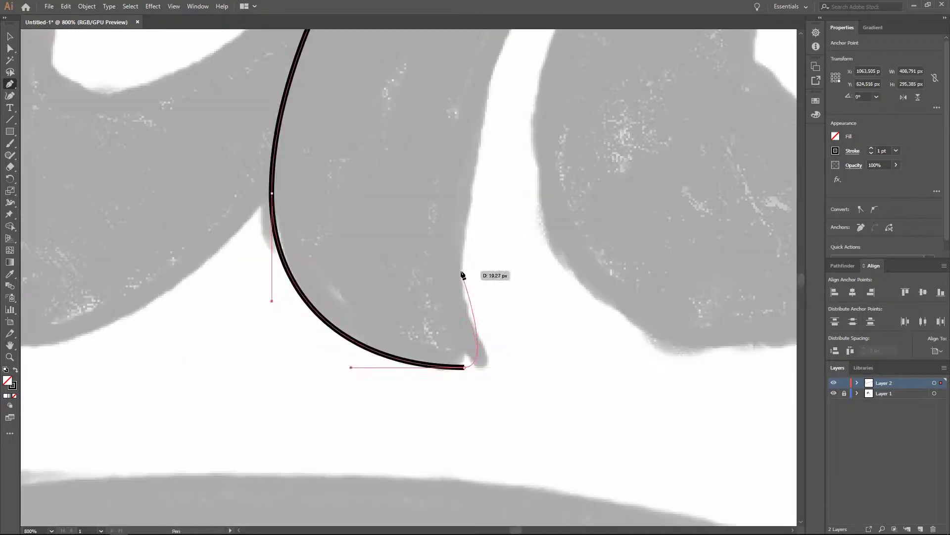
pyautogui.scroll(-3, 462, 272)
pyautogui.click(540, 151)
pyautogui.moveTo(479, 97)
pyautogui.mouseDown()
pyautogui.moveTo(434, 105)
pyautogui.moveTo(477, 132)
pyautogui.mouseUp()
pyautogui.moveTo(297, 104); pyautogui.dragTo(263, 107)
pyautogui.moveTo(267, 213); pyautogui.dragTo(275, 218)
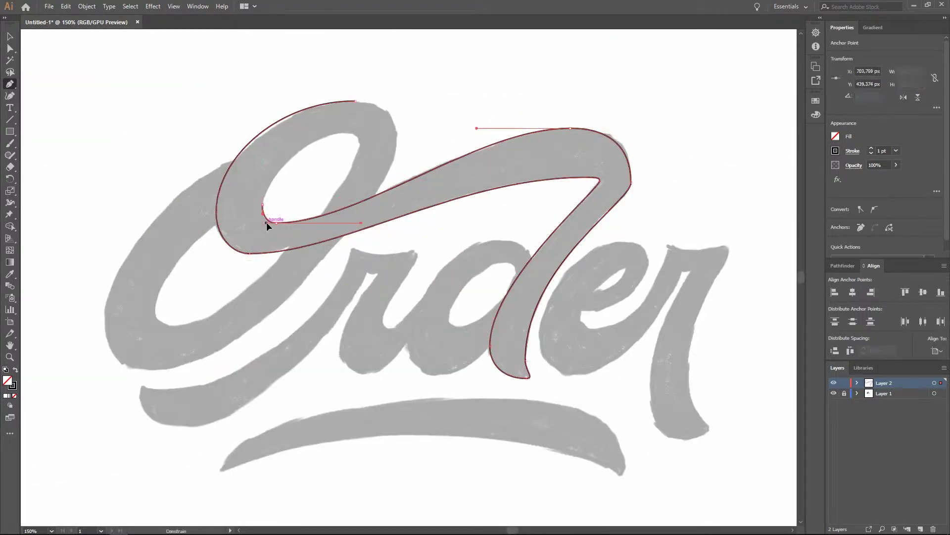
pyautogui.moveTo(378, 102); pyautogui.dragTo(385, 134)
pyautogui.moveTo(216, 284); pyautogui.dragTo(202, 271)
pyautogui.moveTo(297, 117); pyautogui.dragTo(259, 132)
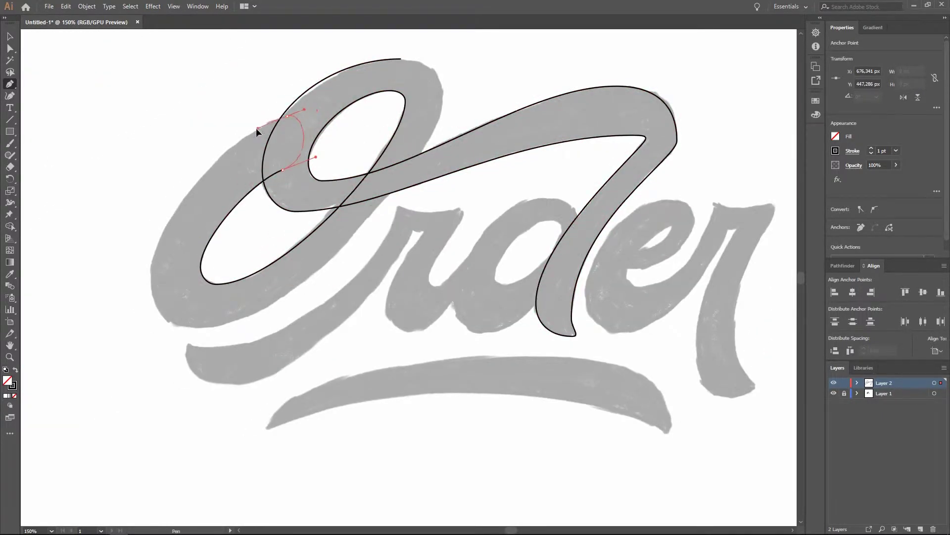
pyautogui.moveTo(248, 312); pyautogui.dragTo(235, 335)
pyautogui.click(235, 335)
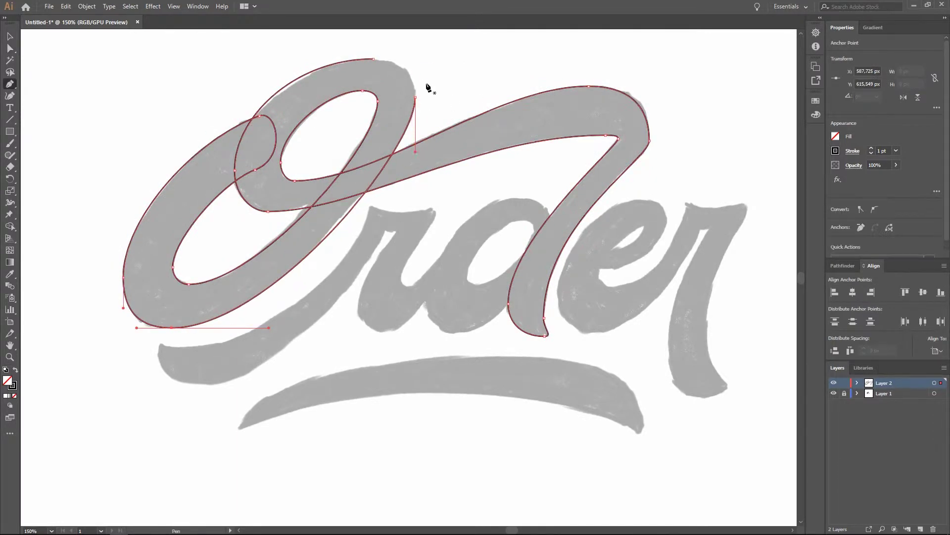
# Trace the r's outline as a Pen path from its top down the stroke.
pyautogui.press('p')
pyautogui.scroll(5, 106, 352)
pyautogui.scroll(-5, 403, 286)
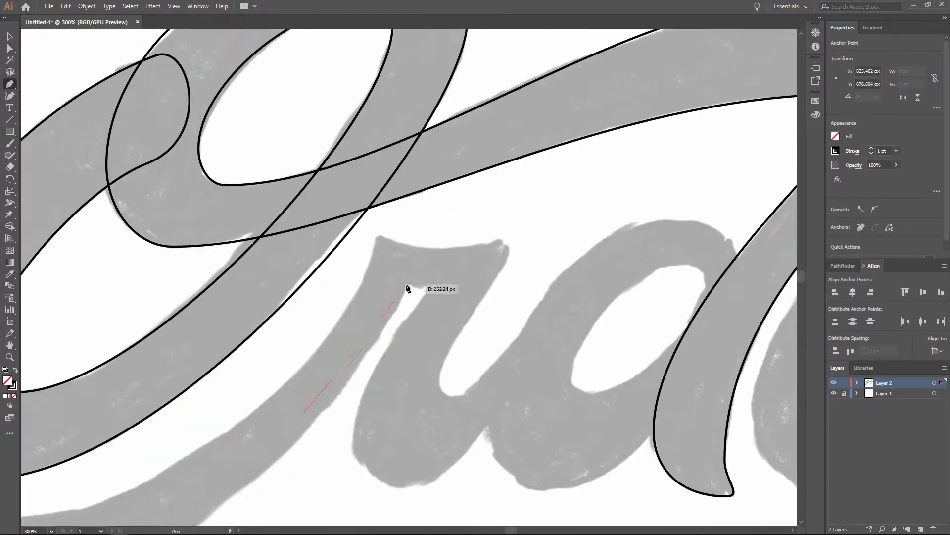
pyautogui.moveTo(445, 187); pyautogui.dragTo(233, 492)
pyautogui.scroll(5, 301, 280)
pyautogui.scroll(-5, 300, 279)
pyautogui.moveTo(324, 418); pyautogui.dragTo(505, 221)
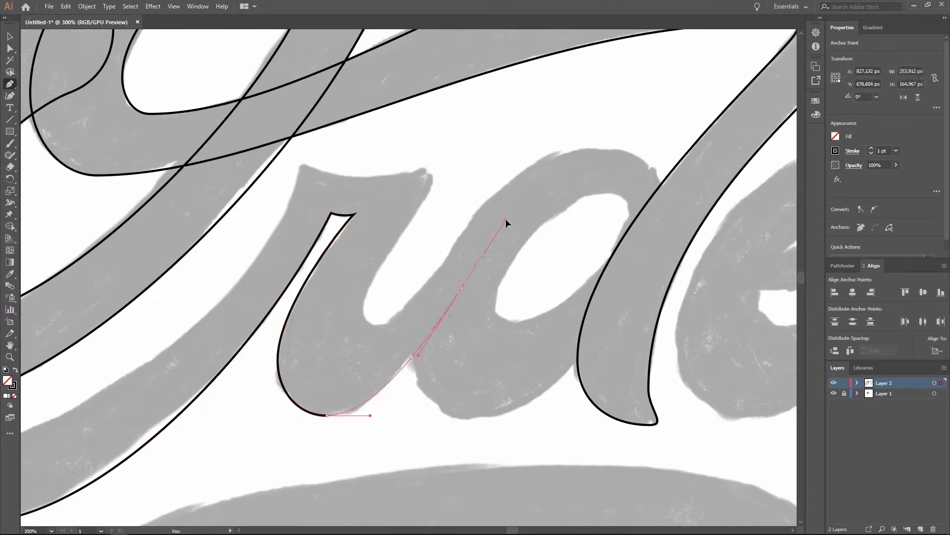
pyautogui.scroll(3, 504, 221)
pyautogui.scroll(-3, 391, 270)
pyautogui.moveTo(449, 148); pyautogui.dragTo(421, 121)
pyautogui.scroll(3, 422, 122)
pyautogui.moveTo(118, 124); pyautogui.dragTo(66, 350)
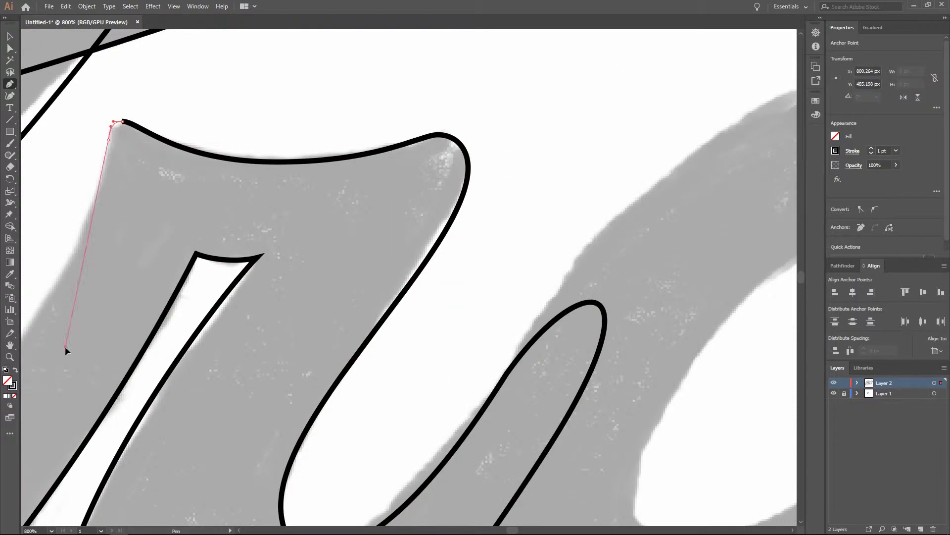
pyautogui.scroll(-5, 65, 350)
pyautogui.scroll(3, 347, 247)
# Trace the d's outer bowl and its inner counter as closed paths.
pyautogui.moveTo(210, 342); pyautogui.dragTo(210, 258)
pyautogui.moveTo(400, 149); pyautogui.dragTo(327, 154)
pyautogui.moveTo(400, 149); pyautogui.dragTo(430, 149)
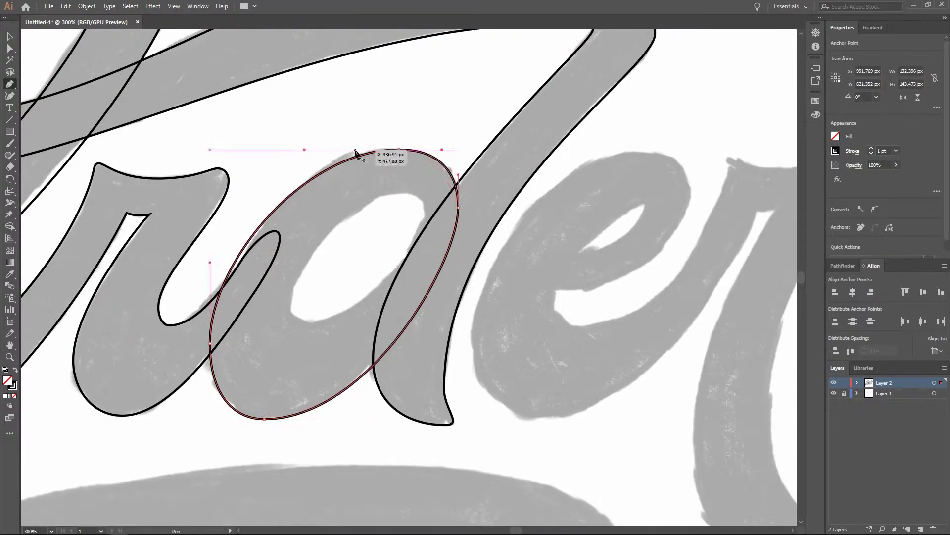
pyautogui.moveTo(401, 190); pyautogui.dragTo(418, 190)
pyautogui.click(289, 300)
pyautogui.moveTo(309, 324); pyautogui.dragTo(333, 324)
pyautogui.moveTo(424, 209); pyautogui.dragTo(425, 258)
pyautogui.scroll(2, 414, 186)
pyautogui.scroll(-2, 436, 237)
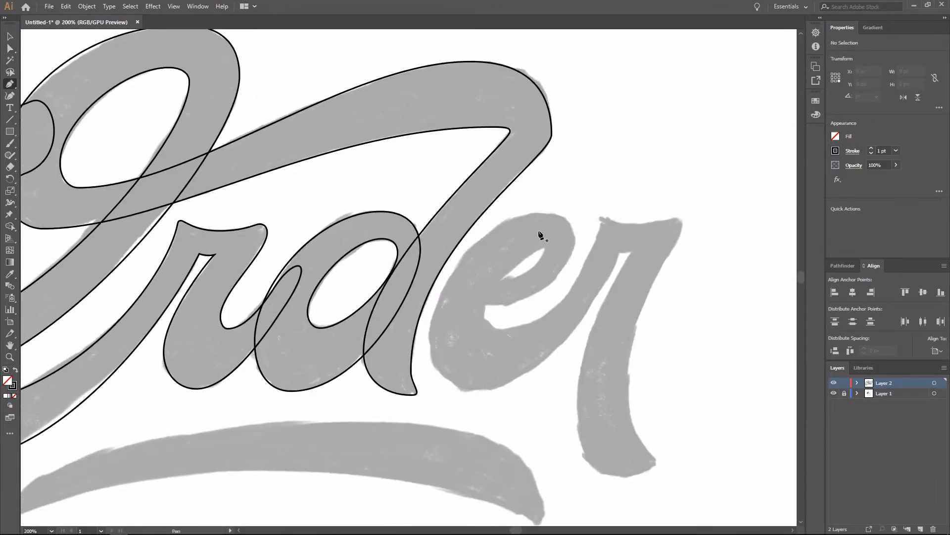
pyautogui.scroll(2, 509, 214)
# Trace the e's outline and inner counter plus the r stem with curved and corner points.
pyautogui.moveTo(510, 208); pyautogui.dragTo(570, 208)
pyautogui.moveTo(282, 342)
pyautogui.mouseDown()
pyautogui.moveTo(282, 467)
pyautogui.moveTo(396, 485)
pyautogui.mouseUp()
pyautogui.click(577, 211)
pyautogui.scroll(-2, 582, 216)
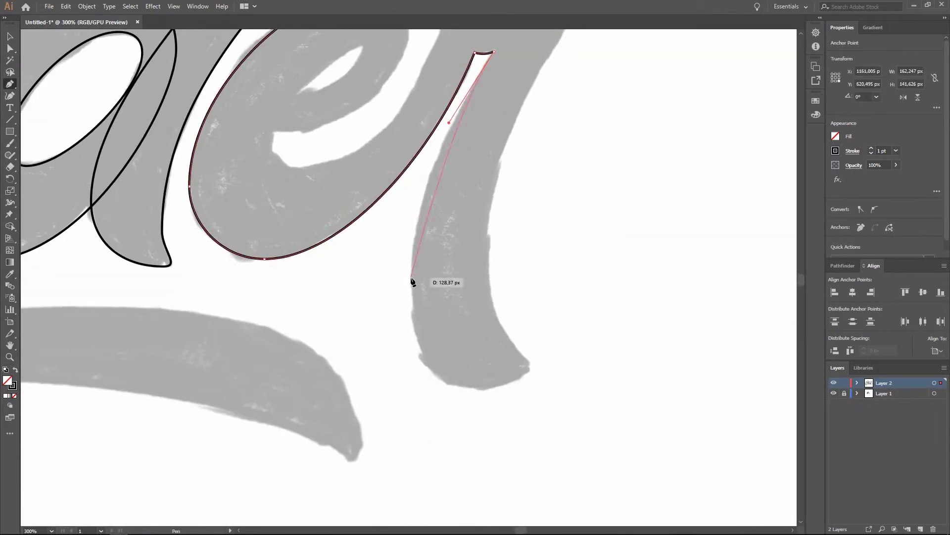
pyautogui.scroll(3, 414, 280)
pyautogui.moveTo(403, 410); pyautogui.dragTo(498, 409)
pyautogui.scroll(-2, 530, 339)
pyautogui.scroll(3, 439, 144)
pyautogui.moveTo(419, 207); pyautogui.dragTo(367, 207)
pyautogui.scroll(-3, 244, 266)
pyautogui.click(74, 213)
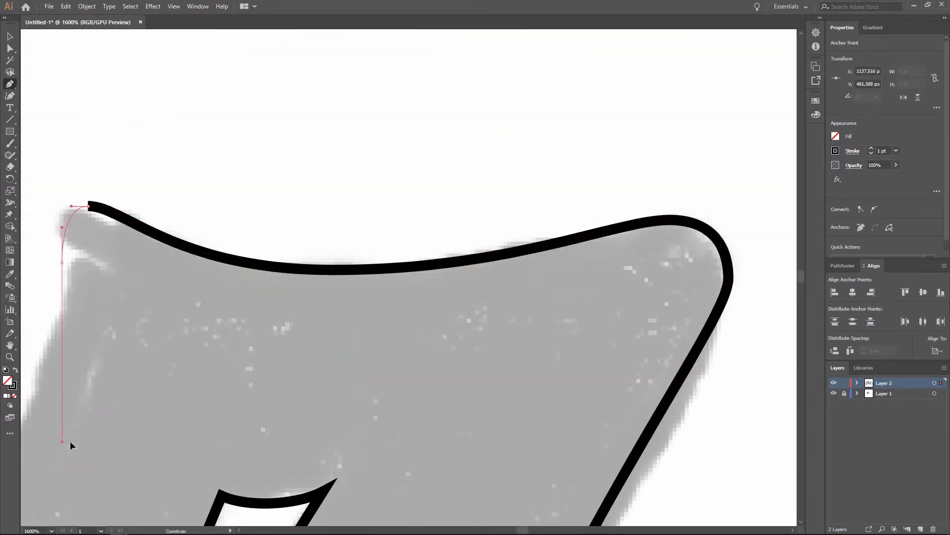
pyautogui.scroll(2, 472, 334)
pyautogui.moveTo(406, 287); pyautogui.dragTo(406, 313)
pyautogui.scroll(-2, 254, 390)
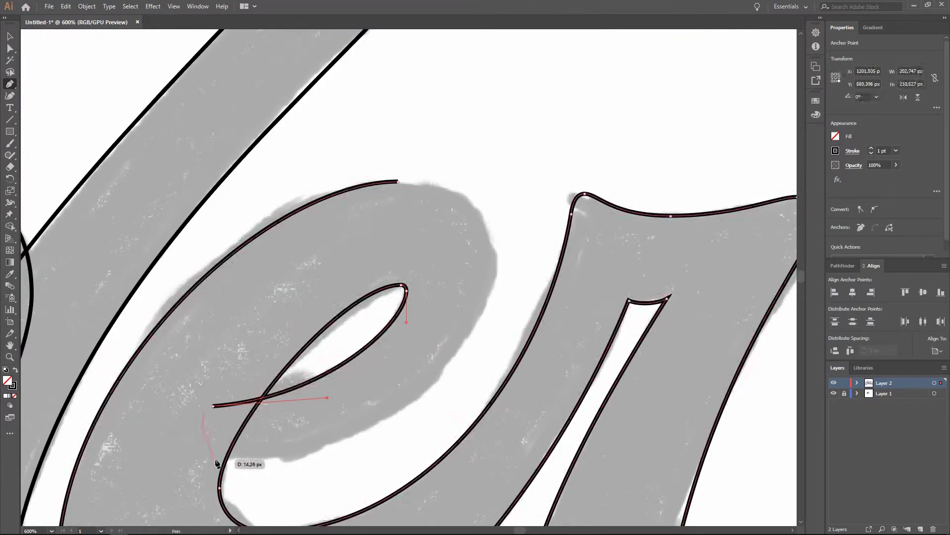
# Trace the underline swash's upper and lower edges, then select the d's oval counter.
pyautogui.moveTo(206, 446); pyautogui.dragTo(351, 446)
pyautogui.scroll(-2, 340, 350)
pyautogui.moveTo(402, 344); pyautogui.dragTo(499, 344)
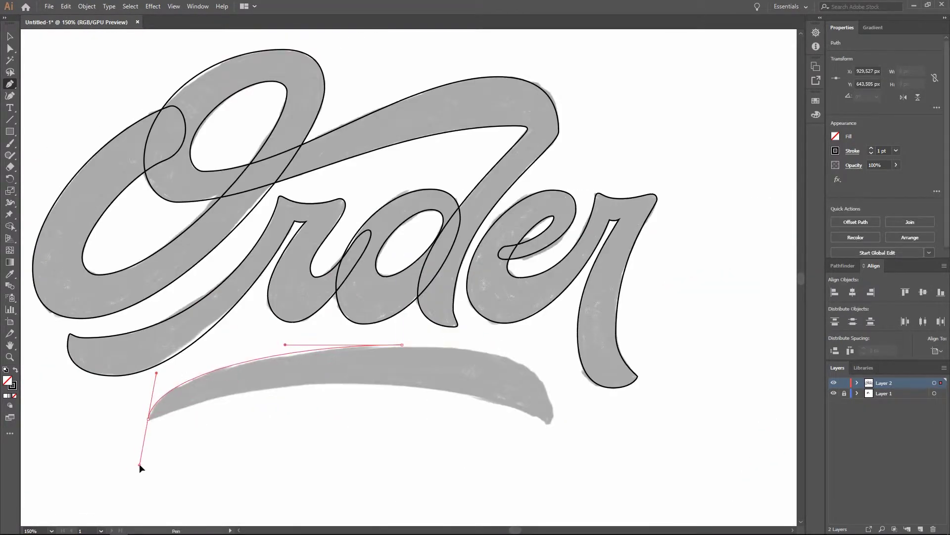
pyautogui.scroll(3, 149, 391)
pyautogui.scroll(2, 314, 389)
pyautogui.scroll(-3, 246, 476)
pyautogui.moveTo(381, 299); pyautogui.dragTo(526, 304)
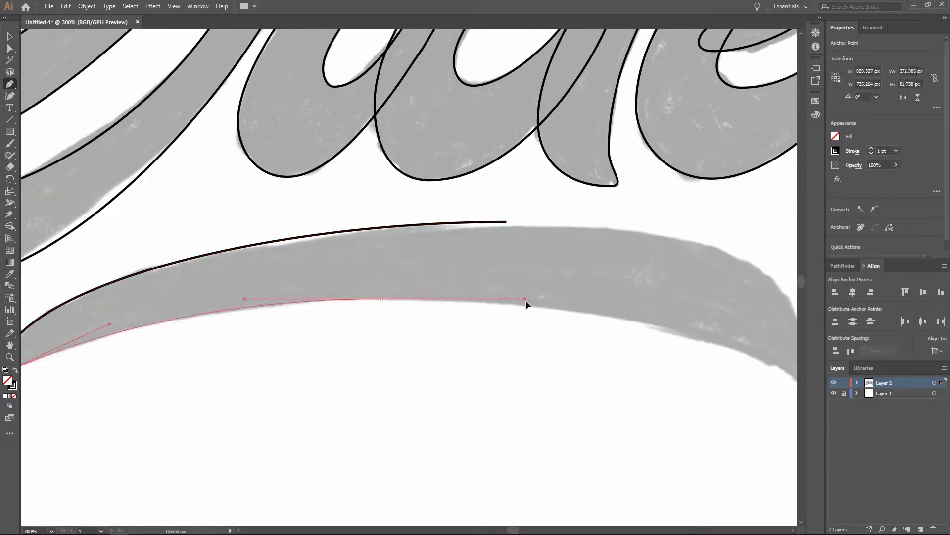
pyautogui.scroll(-2, 527, 305)
pyautogui.click(492, 366)
pyautogui.scroll(-3, 325, 378)
# Add a curved anchor point at the foot of the d with the Pen tool.
pyautogui.press('v')
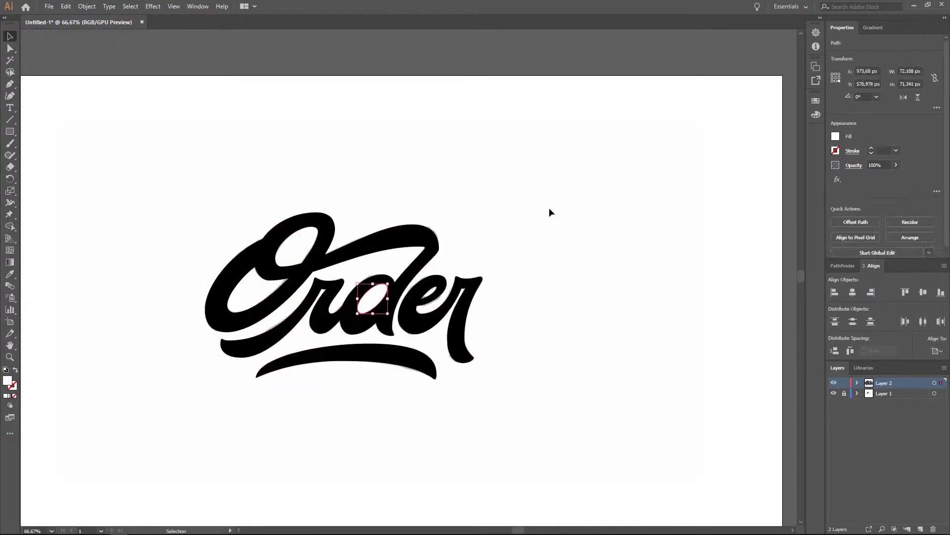
pyautogui.press('p')
pyautogui.scroll(5, 414, 275)
pyautogui.scroll(-4, 450, 480)
pyautogui.scroll(5, 324, 401)
pyautogui.moveTo(315, 410); pyautogui.dragTo(322, 385)
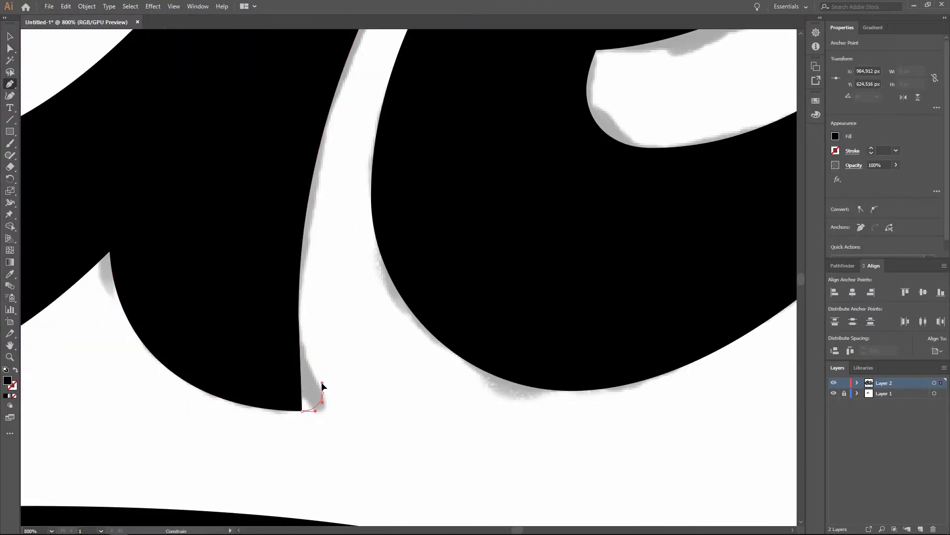
pyautogui.scroll(-3, 322, 385)
pyautogui.scroll(-5, 354, 429)
pyautogui.scroll(5, 424, 361)
pyautogui.scroll(-7, 361, 340)
# With the Direct Selection tool, scroll through the lettering to check the path edges.
pyautogui.press('a')
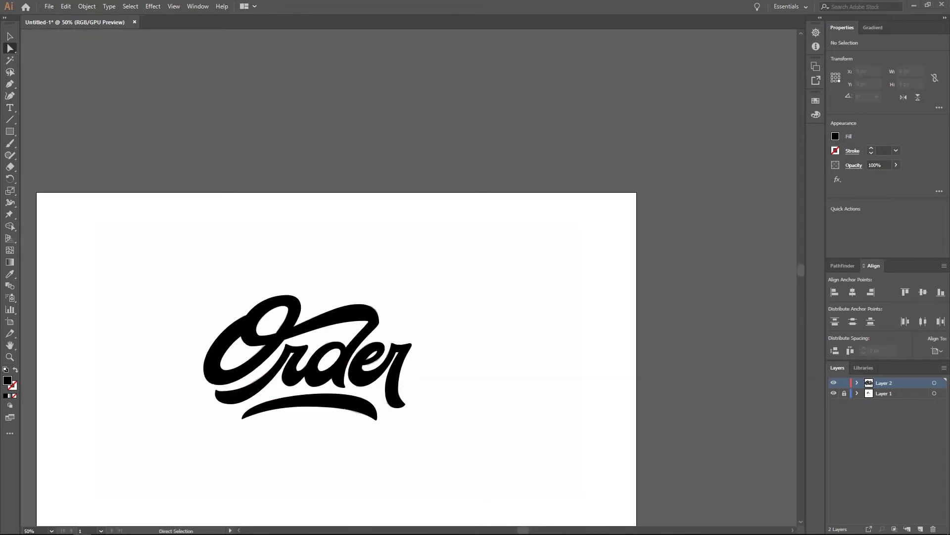
pyautogui.scroll(5, 404, 457)
pyautogui.scroll(-4, 217, 272)
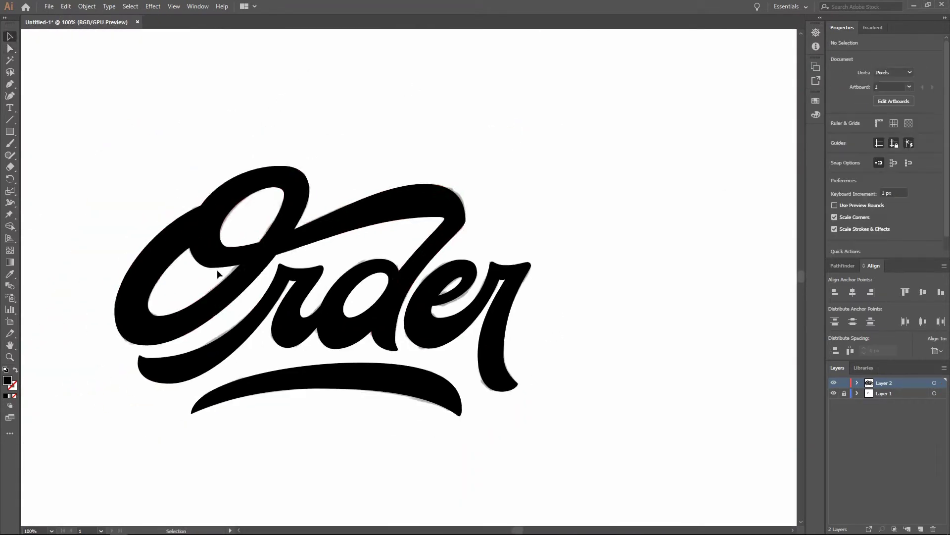
pyautogui.scroll(4, 212, 307)
pyautogui.scroll(-2, 456, 276)
pyautogui.scroll(3, 275, 282)
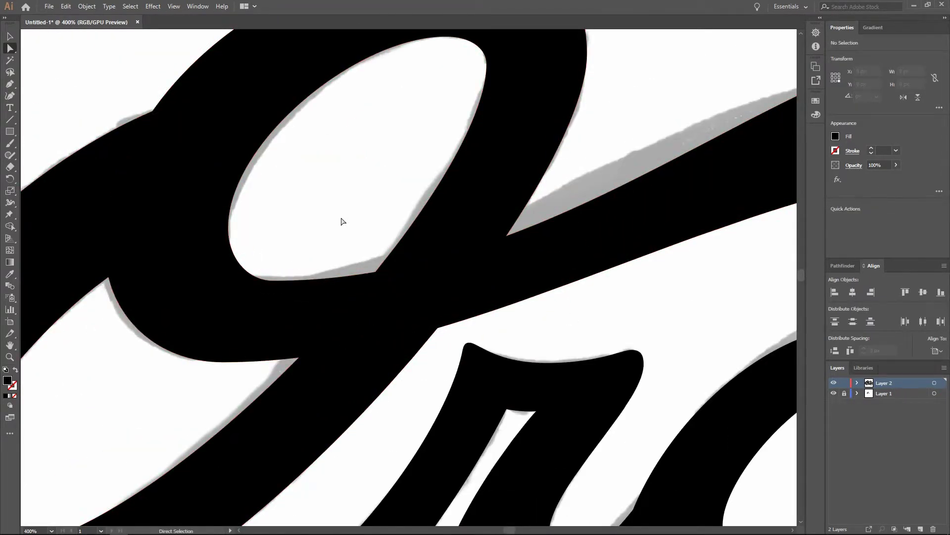
pyautogui.scroll(-5, 350, 413)
pyautogui.scroll(2, 272, 326)
pyautogui.scroll(4, 333, 263)
pyautogui.scroll(2, 149, 204)
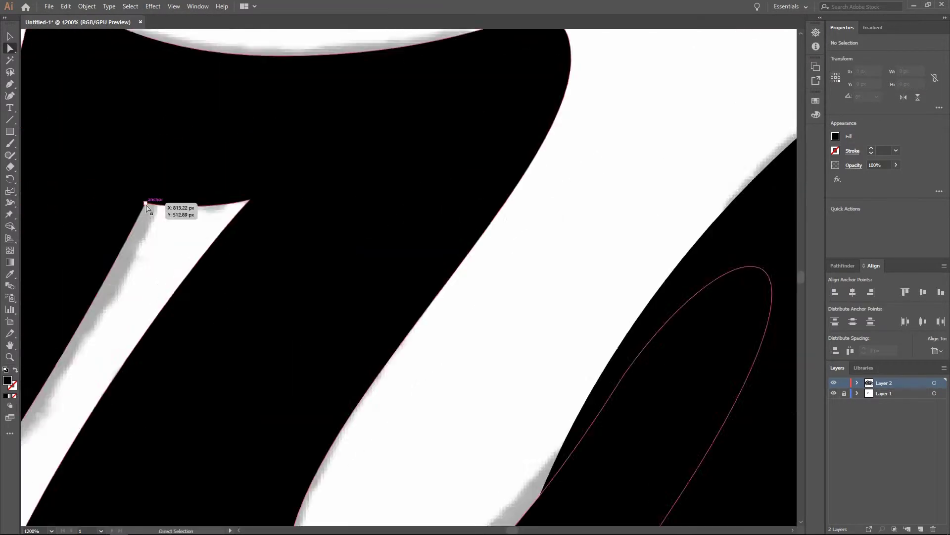
pyautogui.scroll(-2, 495, 214)
pyautogui.scroll(-1, 564, 414)
pyautogui.scroll(-4, 564, 414)
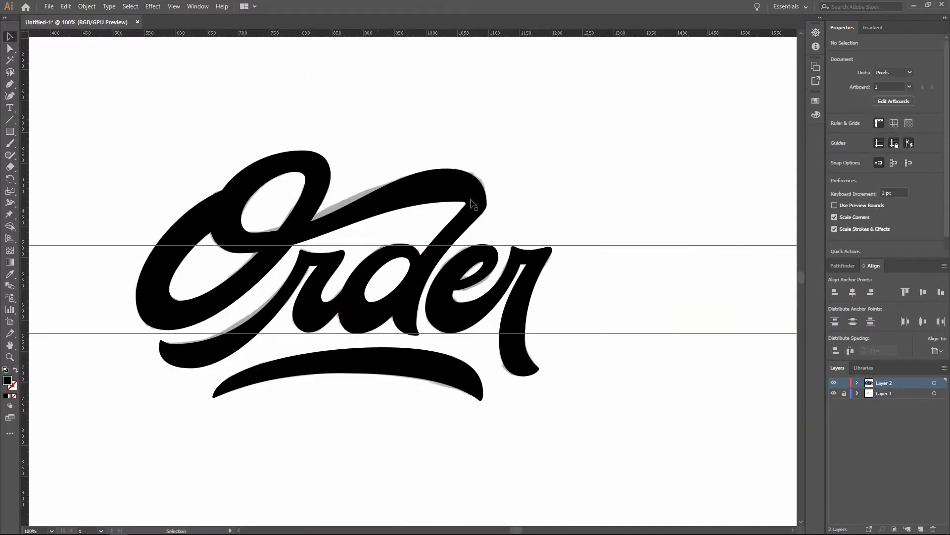
# Draw a diagonal guide along the letters' slant and repeat copies across the word.
pyautogui.moveTo(382, 278); pyautogui.dragTo(544, 250)
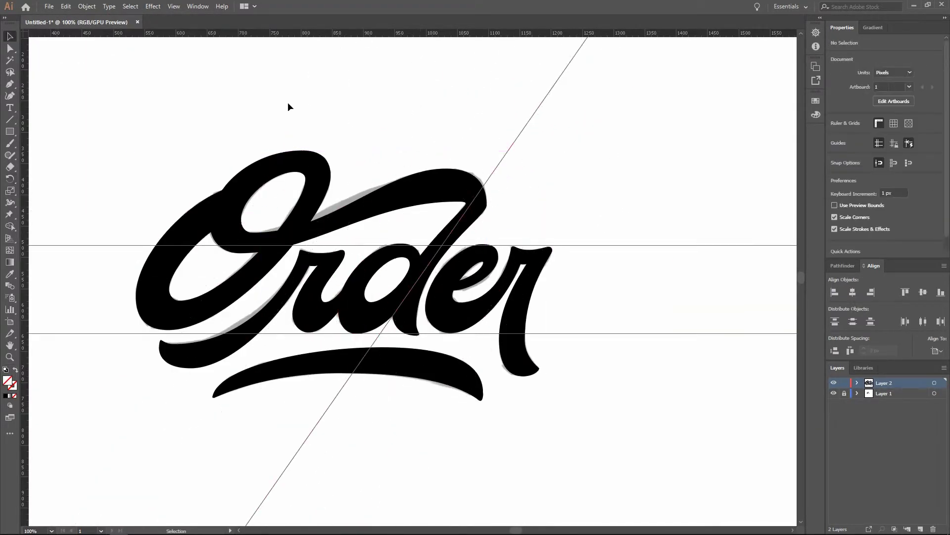
pyautogui.moveTo(514, 140); pyautogui.dragTo(393, 170)
pyautogui.hotkey('ctrl', 'd')
pyautogui.hotkey('ctrl', 'd')
pyautogui.hotkey('ctrl', 'd')
pyautogui.scroll(3, 371, 238)
pyautogui.scroll(3, 371, 238)
# Move an anchor on the e so its curve fits the slant guides.
pyautogui.press('a')
pyautogui.click(250, 288)
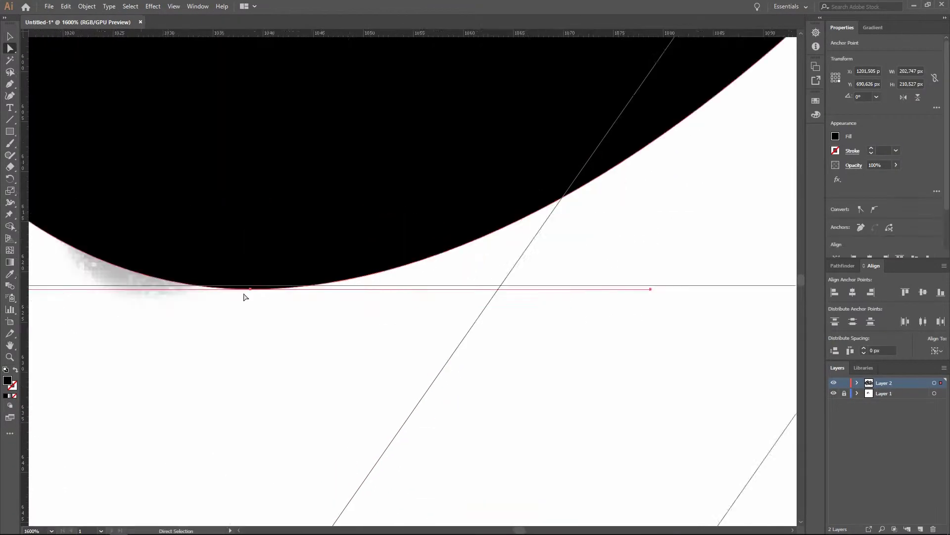
pyautogui.scroll(-5, 246, 296)
pyautogui.moveTo(337, 213); pyautogui.dragTo(339, 213)
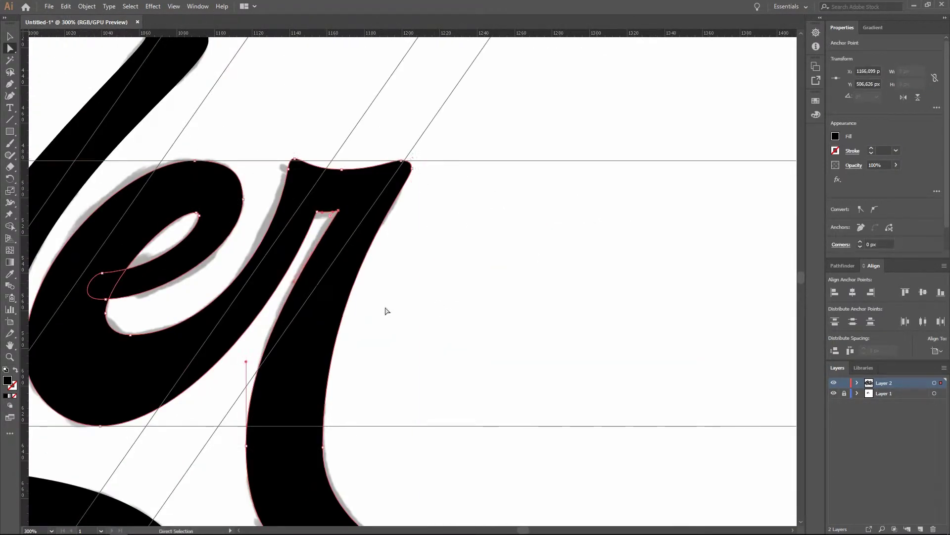
pyautogui.scroll(-3, 388, 311)
pyautogui.hscroll(2, 322, 342)
pyautogui.hscroll(-5, 187, 285)
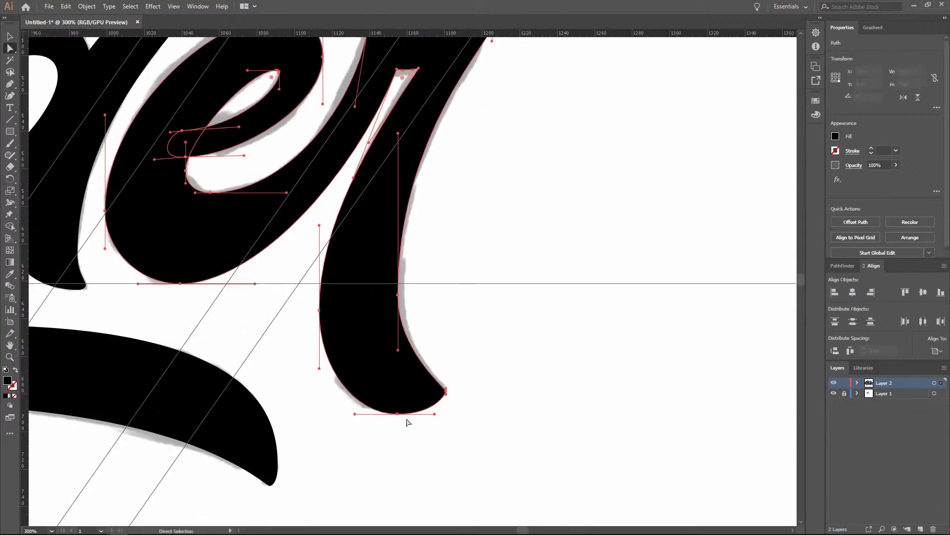
pyautogui.scroll(2, 269, 332)
pyautogui.scroll(3, 269, 332)
pyautogui.scroll(-2, 418, 205)
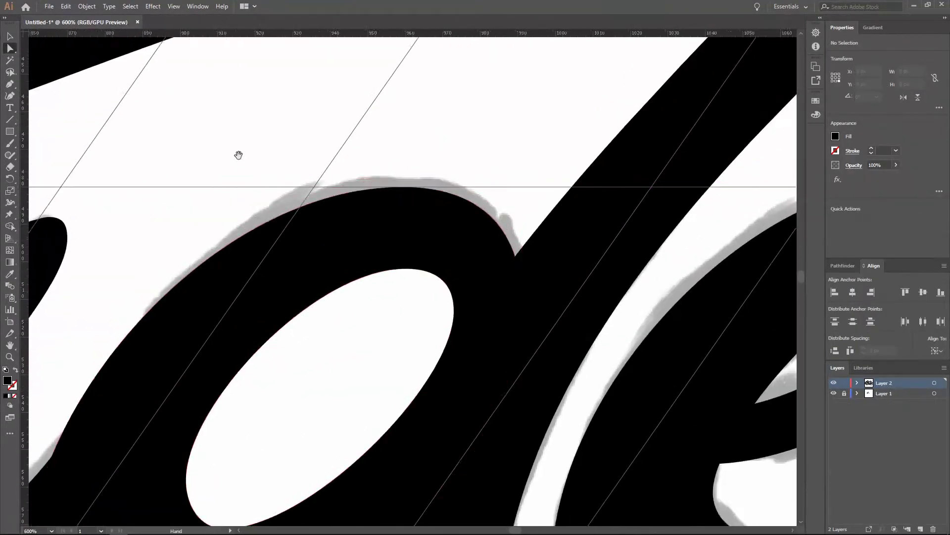
pyautogui.hscroll(-5, 238, 153)
pyautogui.scroll(-3, 587, 183)
pyautogui.scroll(-2, 586, 183)
pyautogui.scroll(3, 644, 208)
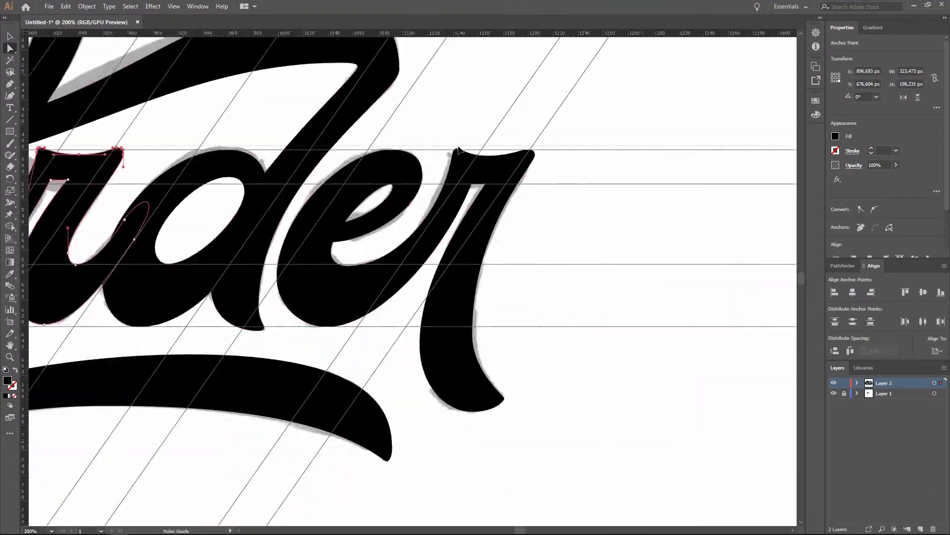
pyautogui.scroll(3, 441, 221)
# Nudge an anchor on the r curve onto the slant guide.
pyautogui.moveTo(318, 387); pyautogui.dragTo(313, 392)
pyautogui.scroll(-3, 312, 393)
pyautogui.scroll(-3, 297, 267)
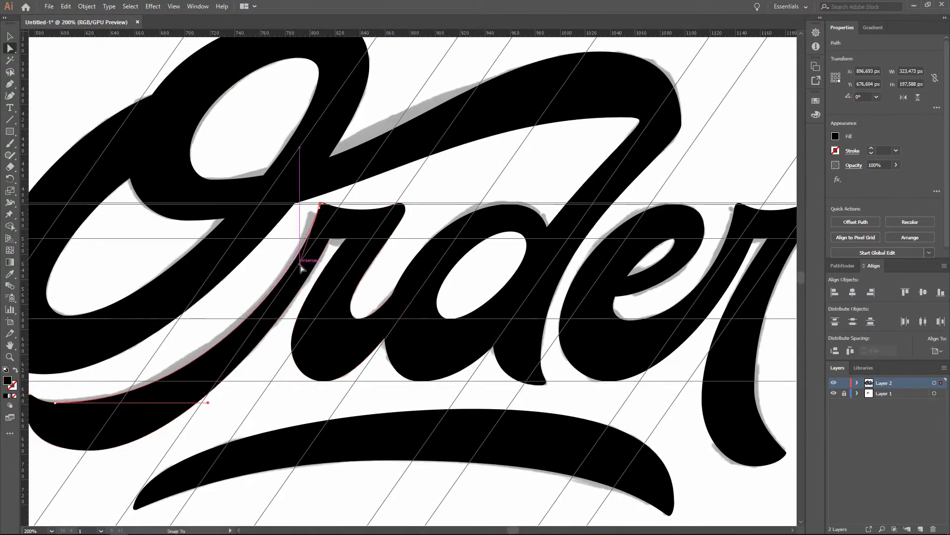
pyautogui.scroll(-2, 331, 340)
pyautogui.scroll(-2, 388, 443)
pyautogui.click(388, 443)
pyautogui.scroll(6, 537, 265)
pyautogui.scroll(-2, 455, 371)
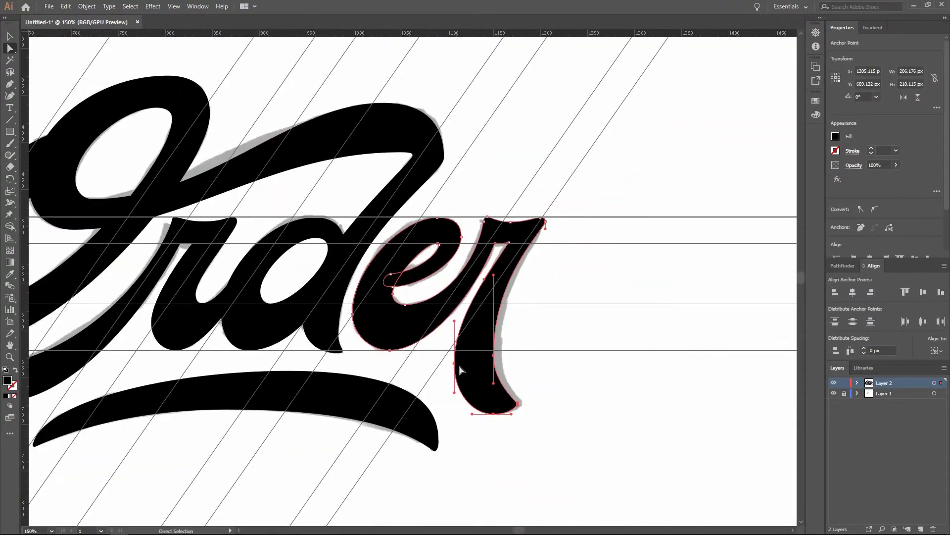
pyautogui.scroll(1, 572, 271)
pyautogui.scroll(-3, 454, 392)
pyautogui.scroll(5, 446, 390)
# Check the O's anchors and outline against the slant guides.
pyautogui.press('a')
pyautogui.click(303, 458)
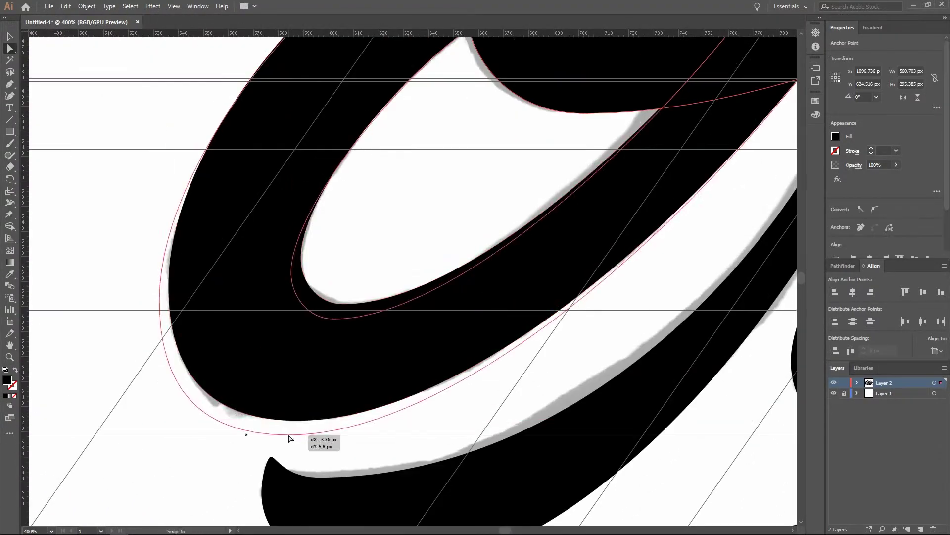
pyautogui.scroll(-3, 316, 336)
pyautogui.scroll(1, 233, 148)
pyautogui.scroll(-3, 233, 149)
pyautogui.click(337, 240)
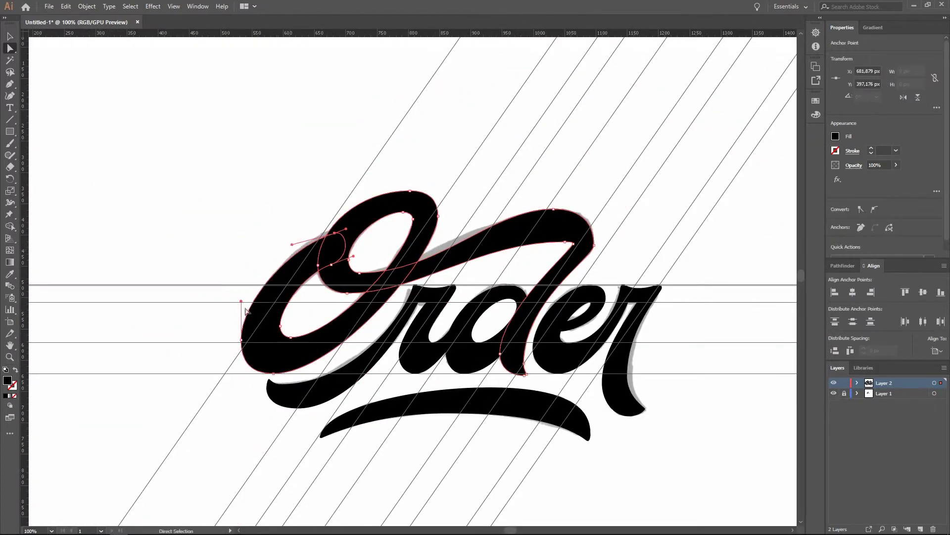
pyautogui.click(437, 232)
pyautogui.scroll(5, 452, 220)
pyautogui.scroll(-2, 413, 411)
pyautogui.click(409, 213)
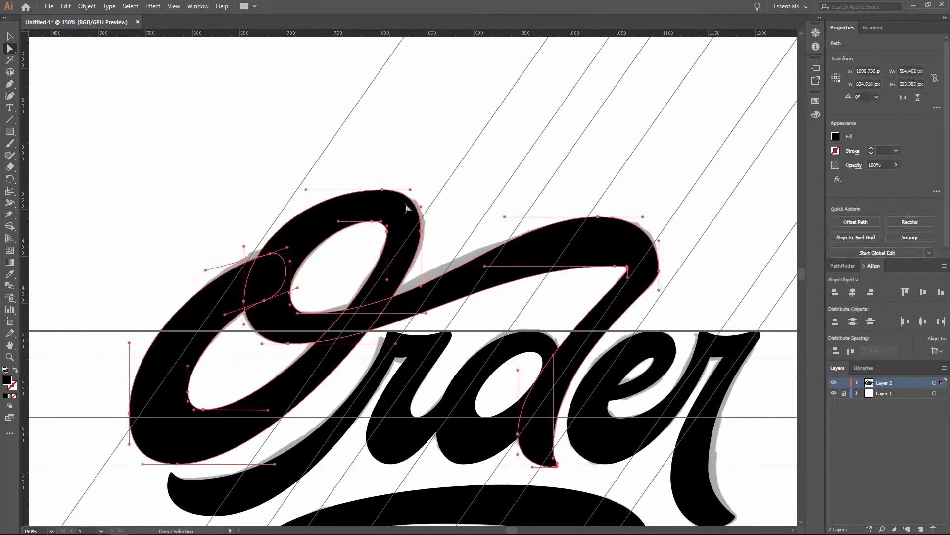
pyautogui.scroll(-2, 600, 182)
pyautogui.scroll(3, 478, 251)
pyautogui.click(500, 228)
pyautogui.hscroll(5, 490, 248)
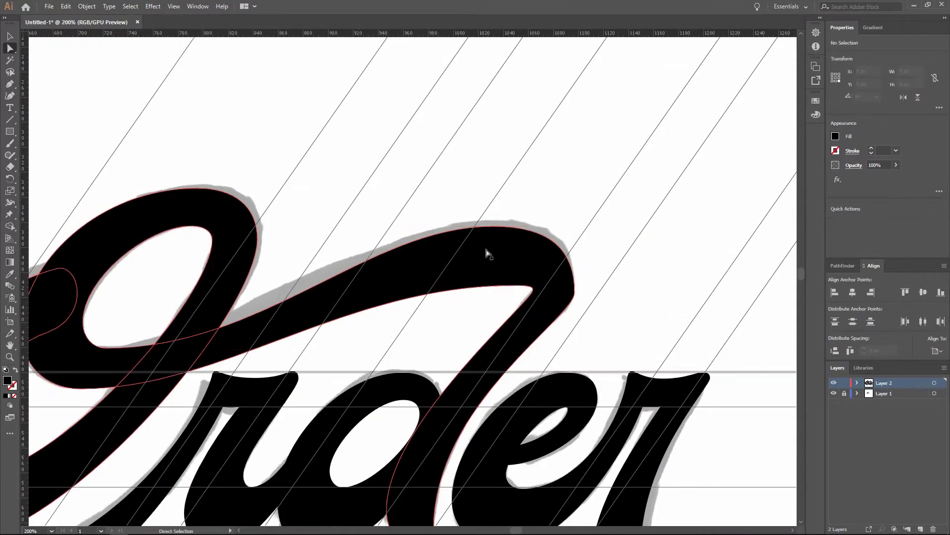
pyautogui.scroll(-2, 590, 275)
pyautogui.scroll(2, 518, 217)
# Hide the guides and adjust the anchors on the r's top curve.
pyautogui.hotkey('ctrl', '1')
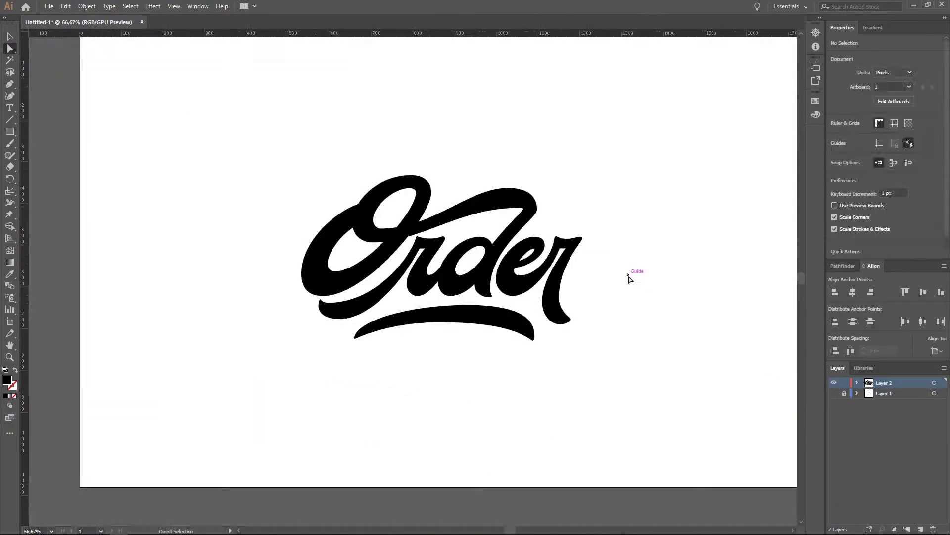
pyautogui.scroll(3, 676, 238)
pyautogui.scroll(3, 605, 128)
pyautogui.scroll(-2, 526, 254)
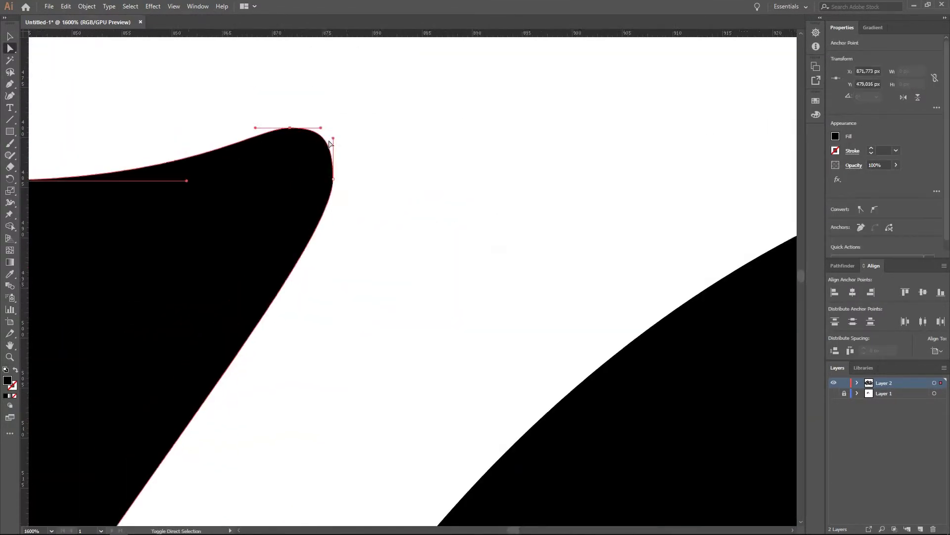
pyautogui.click(477, 296)
pyautogui.scroll(-5, 524, 153)
pyautogui.scroll(5, 297, 170)
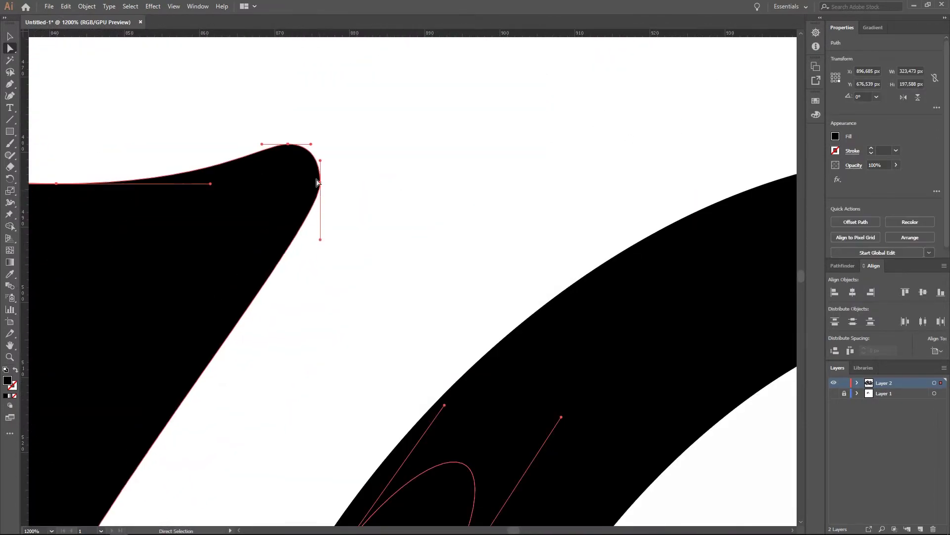
pyautogui.scroll(-2, 597, 177)
pyautogui.click(597, 177)
pyautogui.scroll(-3, 597, 177)
pyautogui.click(165, 259)
pyautogui.scroll(5, 372, 170)
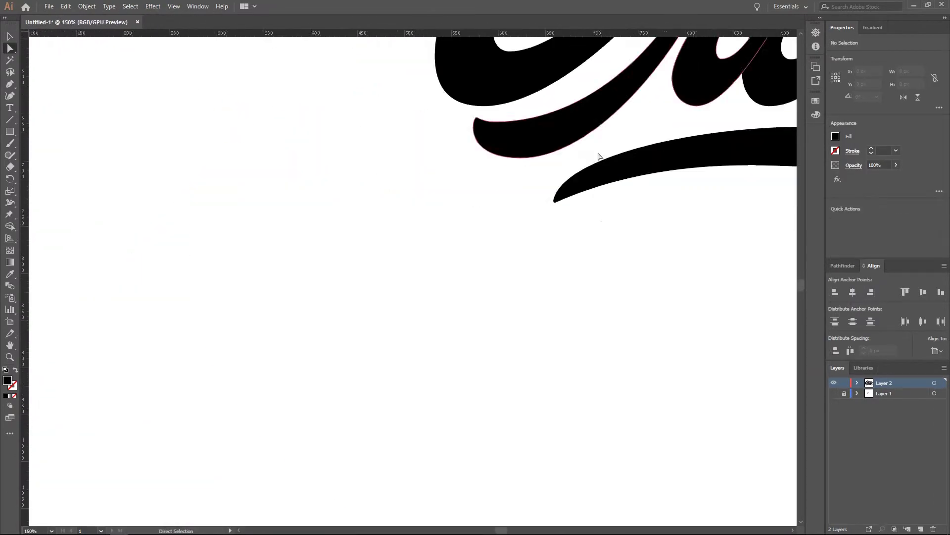
pyautogui.scroll(4, 601, 159)
pyautogui.scroll(-4, 426, 286)
pyautogui.scroll(-4, 437, 270)
pyautogui.scroll(4, 531, 272)
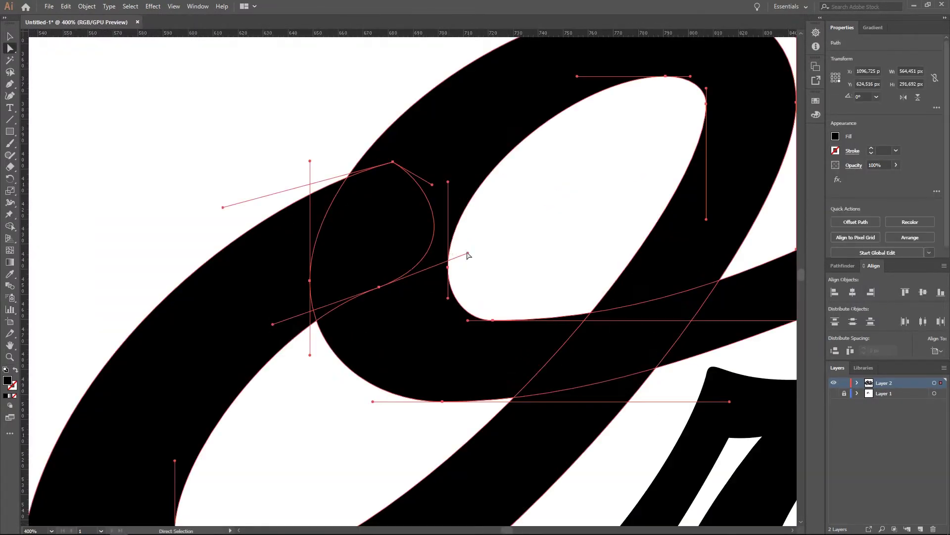
pyautogui.scroll(-4, 467, 255)
pyautogui.click(322, 232)
# Select the top anchor and path anchors of the d's bowl.
pyautogui.scroll(-1, 255, 259)
pyautogui.scroll(5, 391, 276)
pyautogui.click(396, 193)
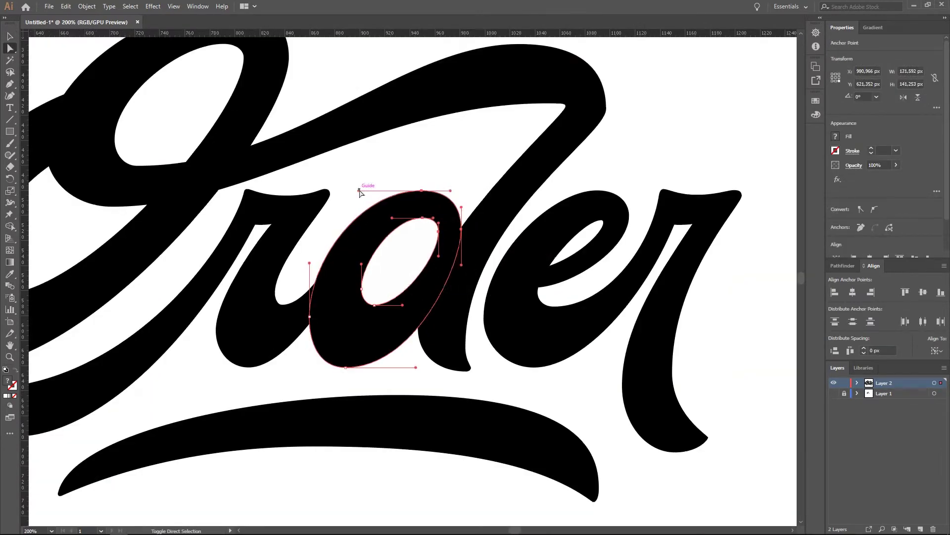
pyautogui.scroll(1, 249, 407)
pyautogui.scroll(-5, 466, 186)
pyautogui.click(509, 179)
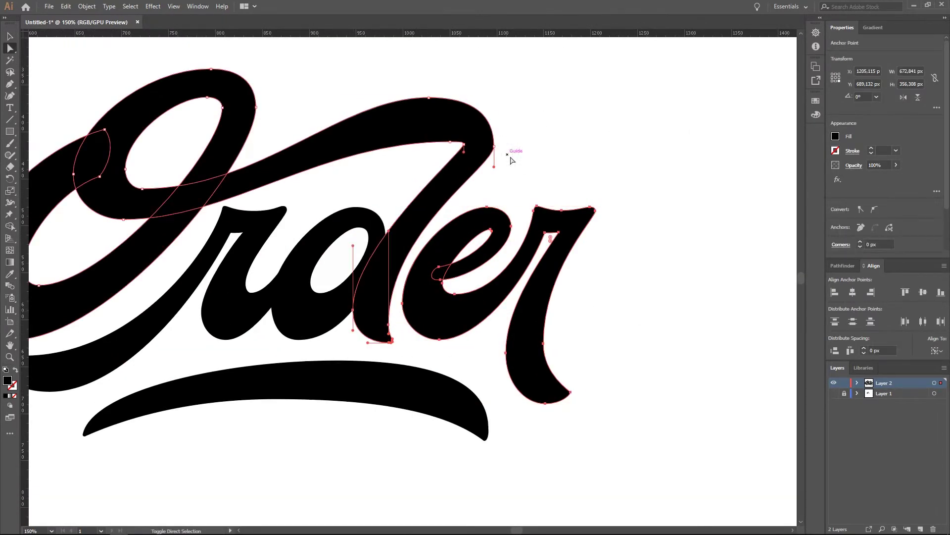
pyautogui.scroll(4, 510, 153)
pyautogui.scroll(-2, 408, 267)
pyautogui.click(446, 321)
# Scroll over the finished black Order lettering and swash to review it.
pyautogui.scroll(3, 406, 179)
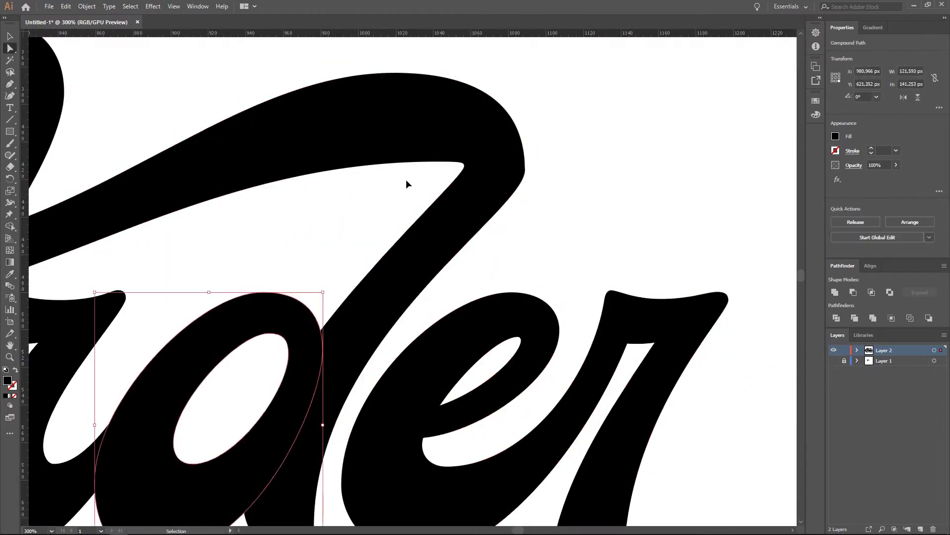
pyautogui.scroll(-3, 490, 310)
pyautogui.scroll(-2, 525, 277)
pyautogui.scroll(5, 579, 178)
pyautogui.scroll(-5, 673, 219)
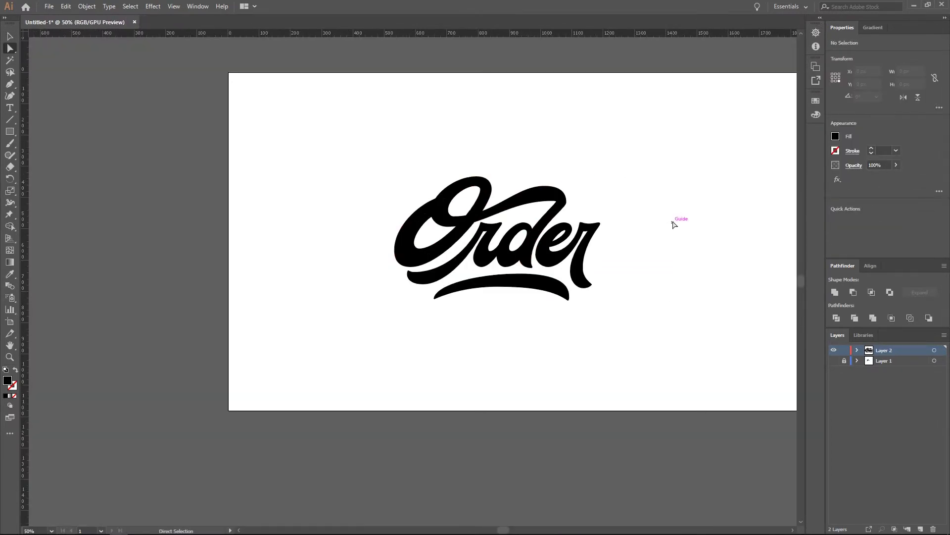